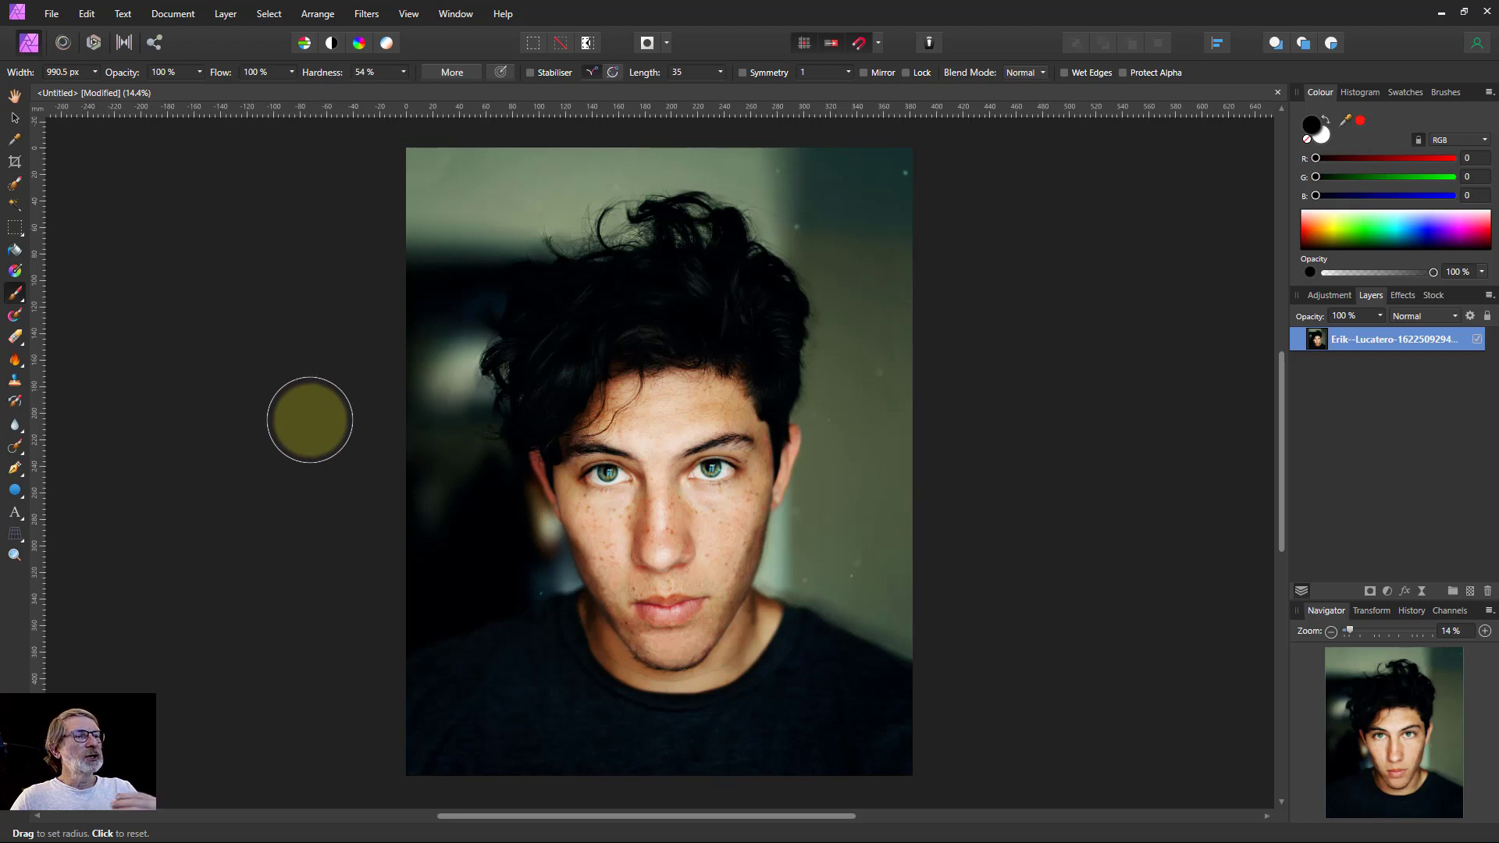
# Step: Add a white fill layer over the portrait and open its Blend Ranges options
pyautogui.click(225, 14)
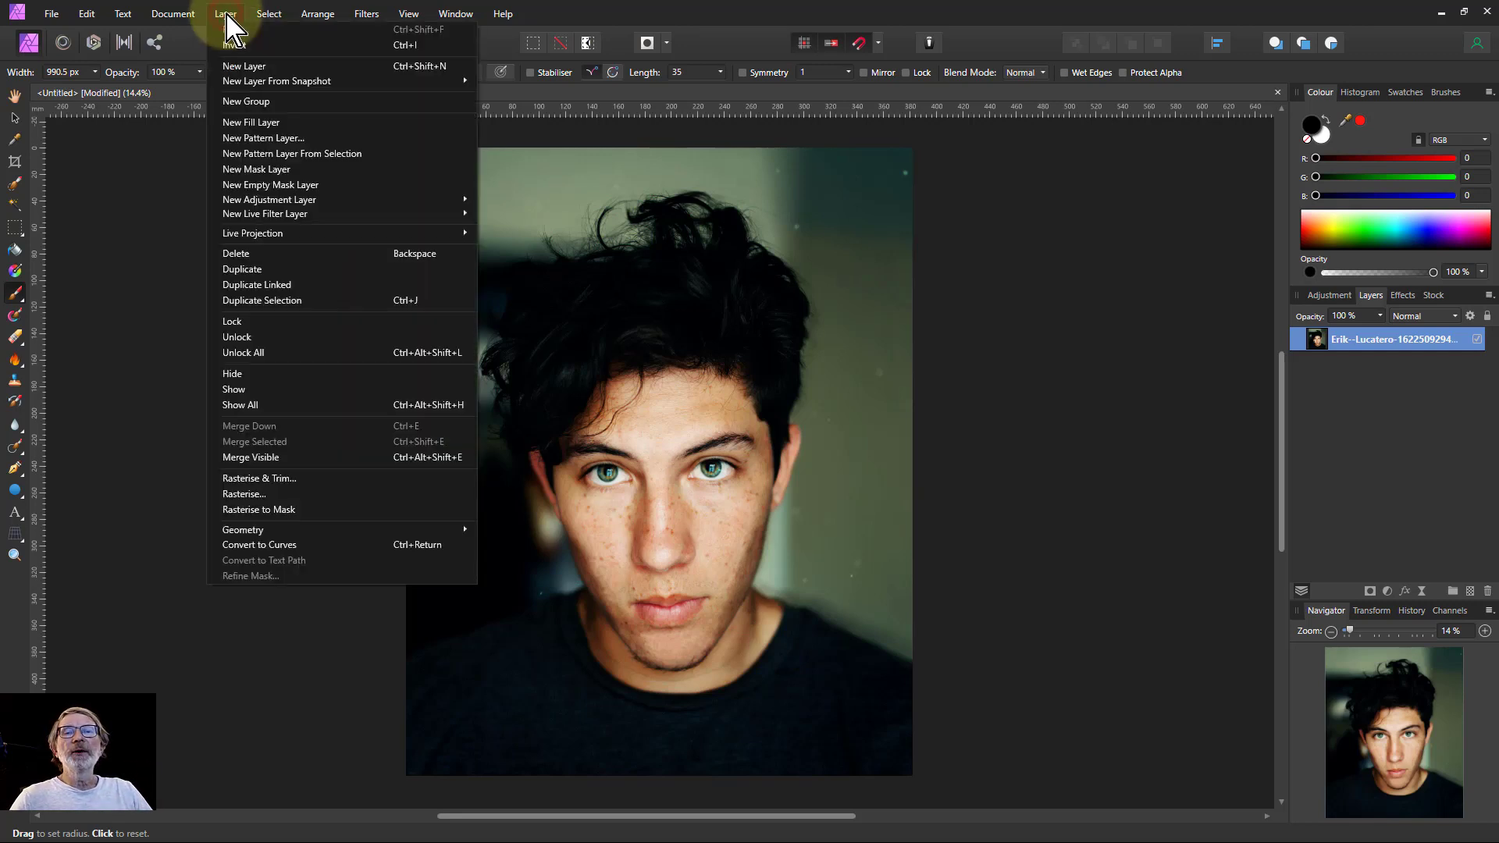
pyautogui.click(249, 123)
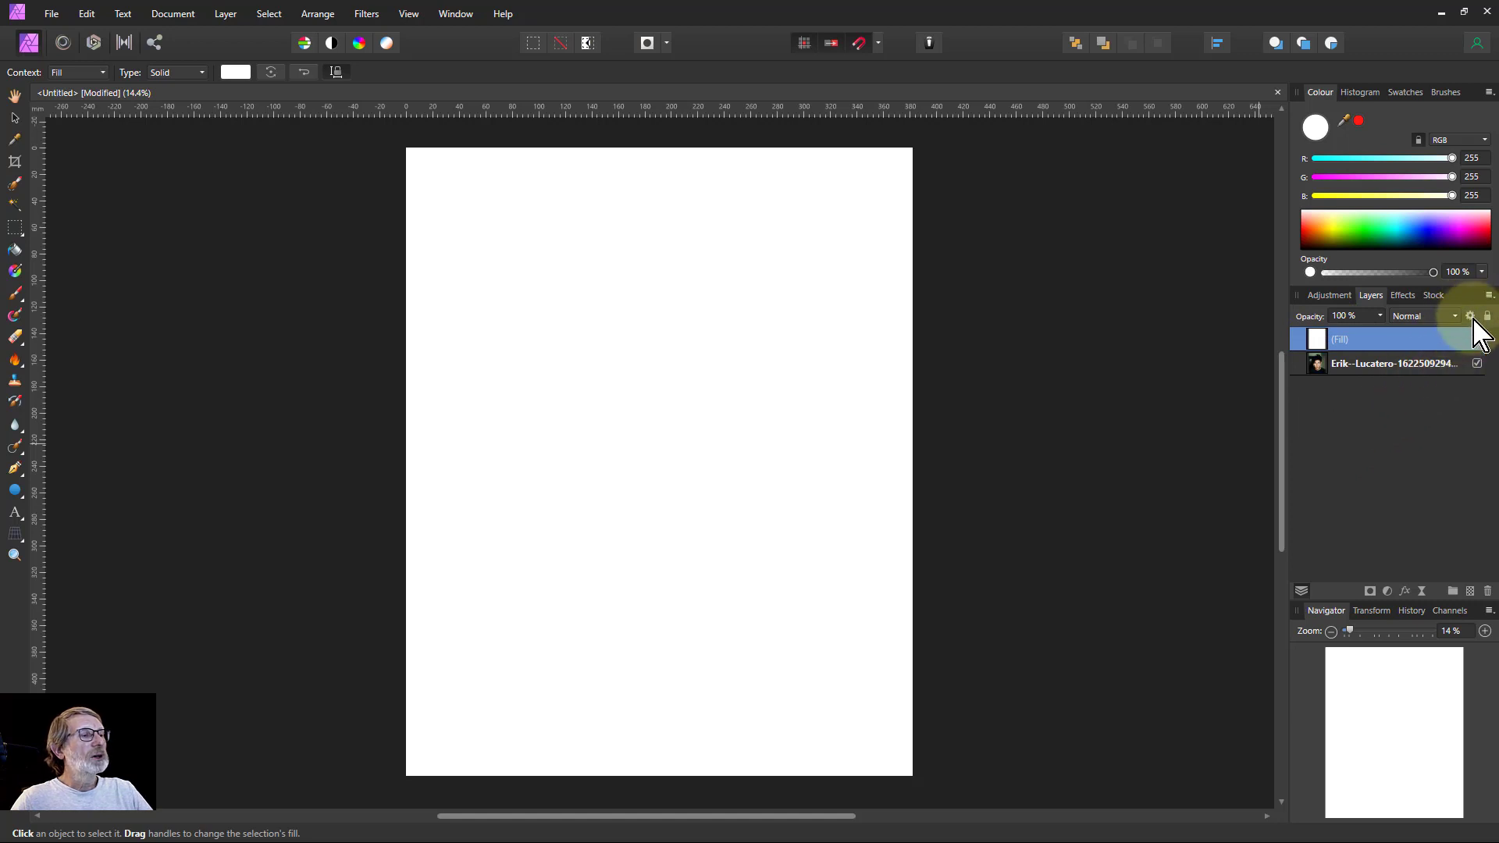
pyautogui.click(1469, 316)
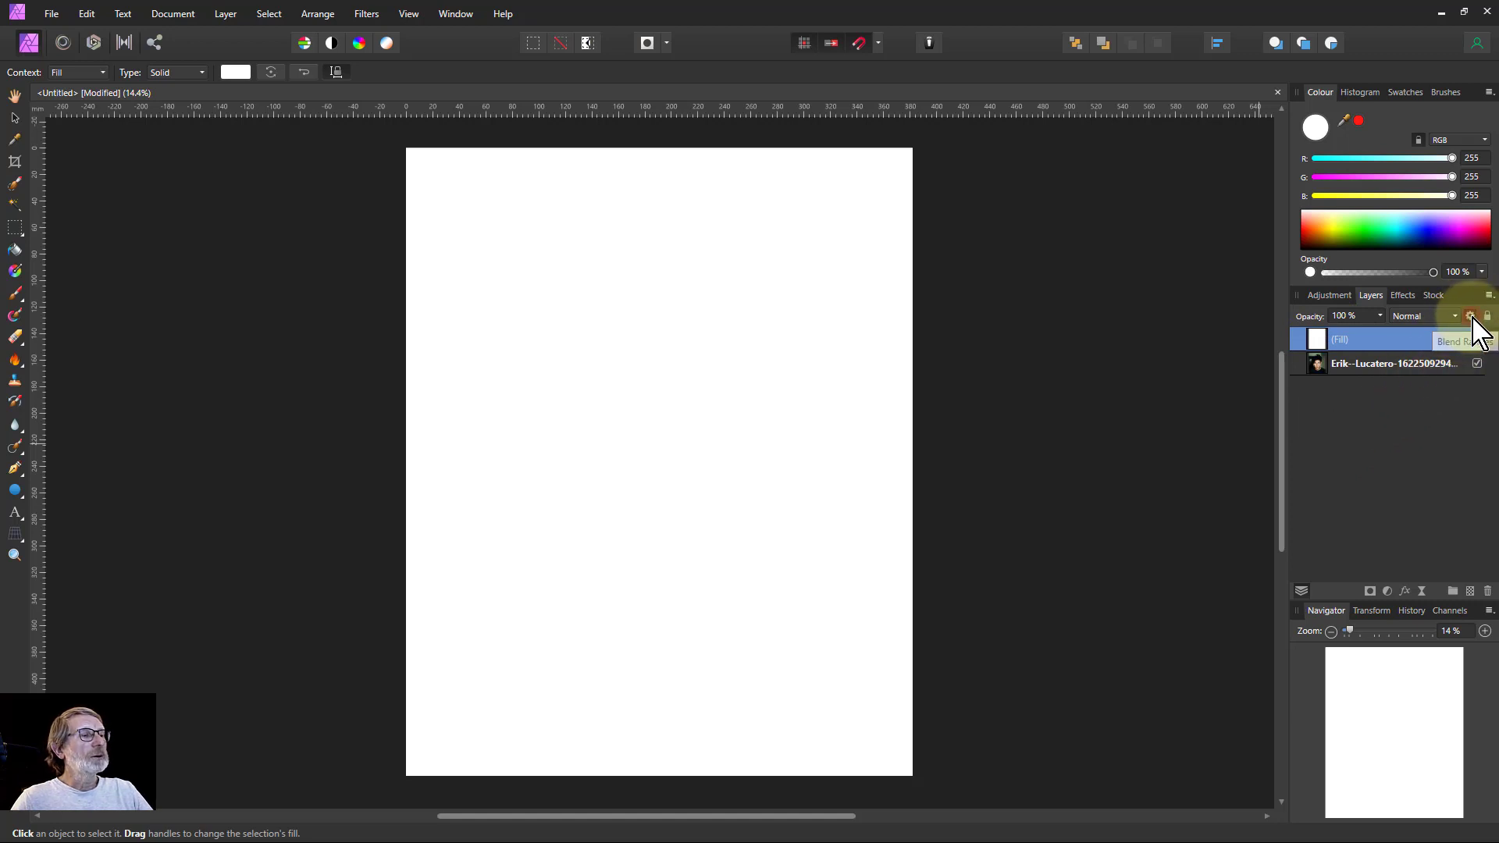
pyautogui.moveTo(700, 235); pyautogui.dragTo(1076, 392)
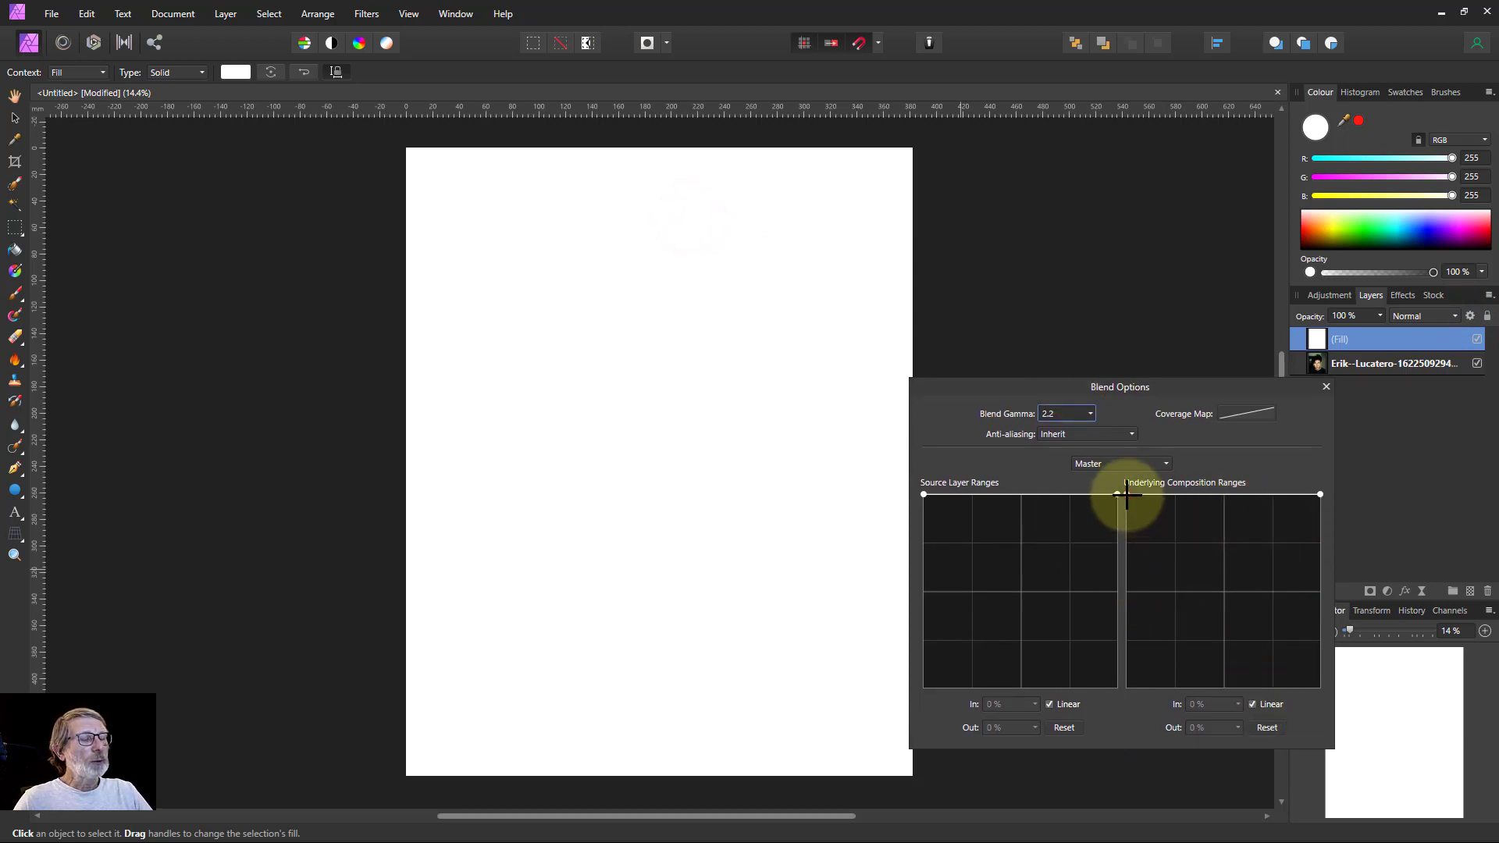
# Step: Bend the underlying composition range into a steep non-linear curve so only highlights get the fill
pyautogui.moveTo(1126, 494); pyautogui.dragTo(1126, 691)
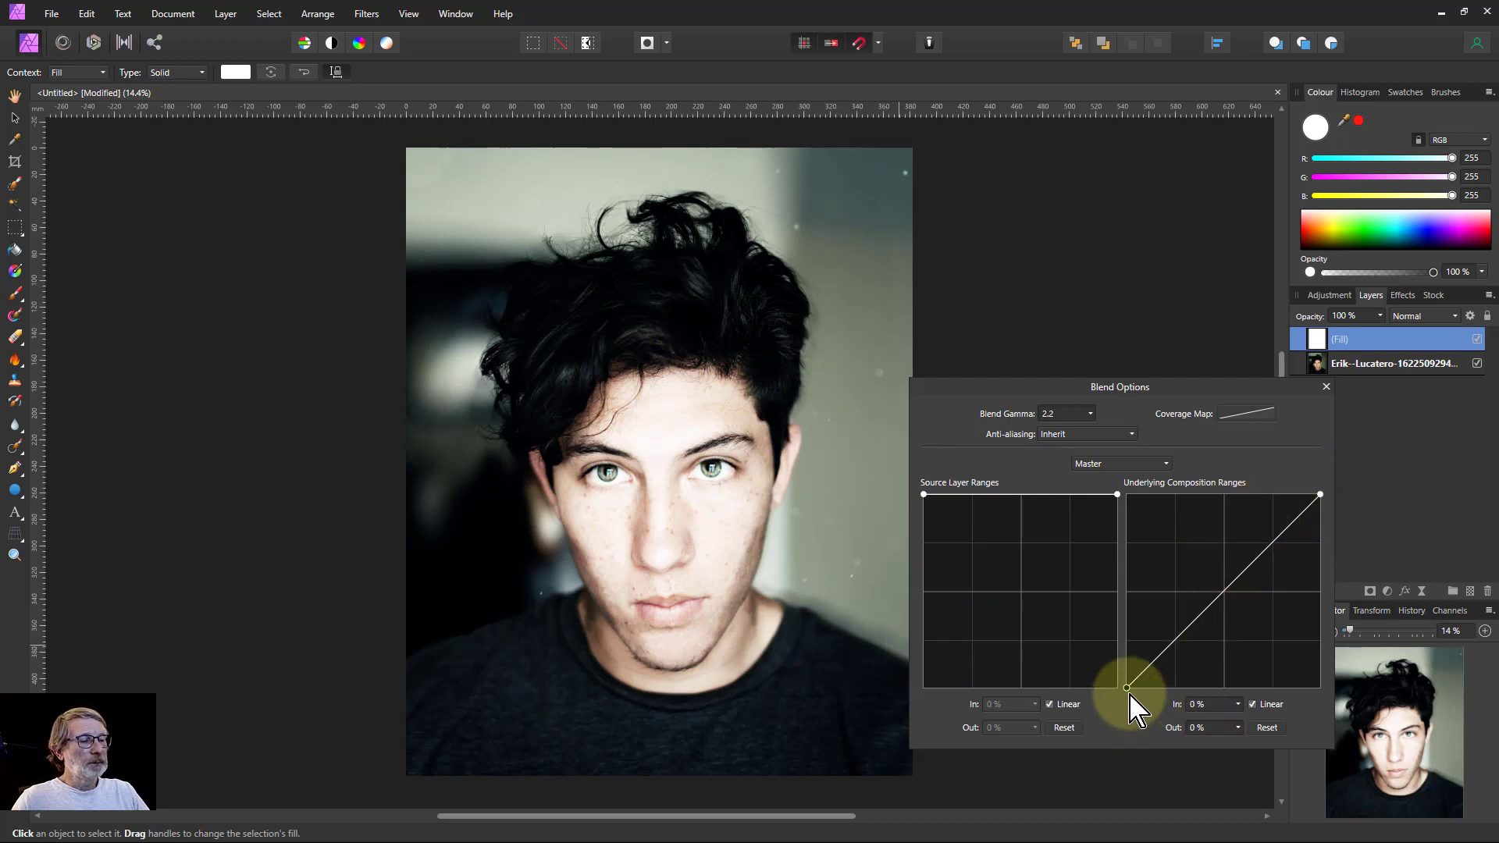
pyautogui.moveTo(1125, 687); pyautogui.dragTo(1230, 690)
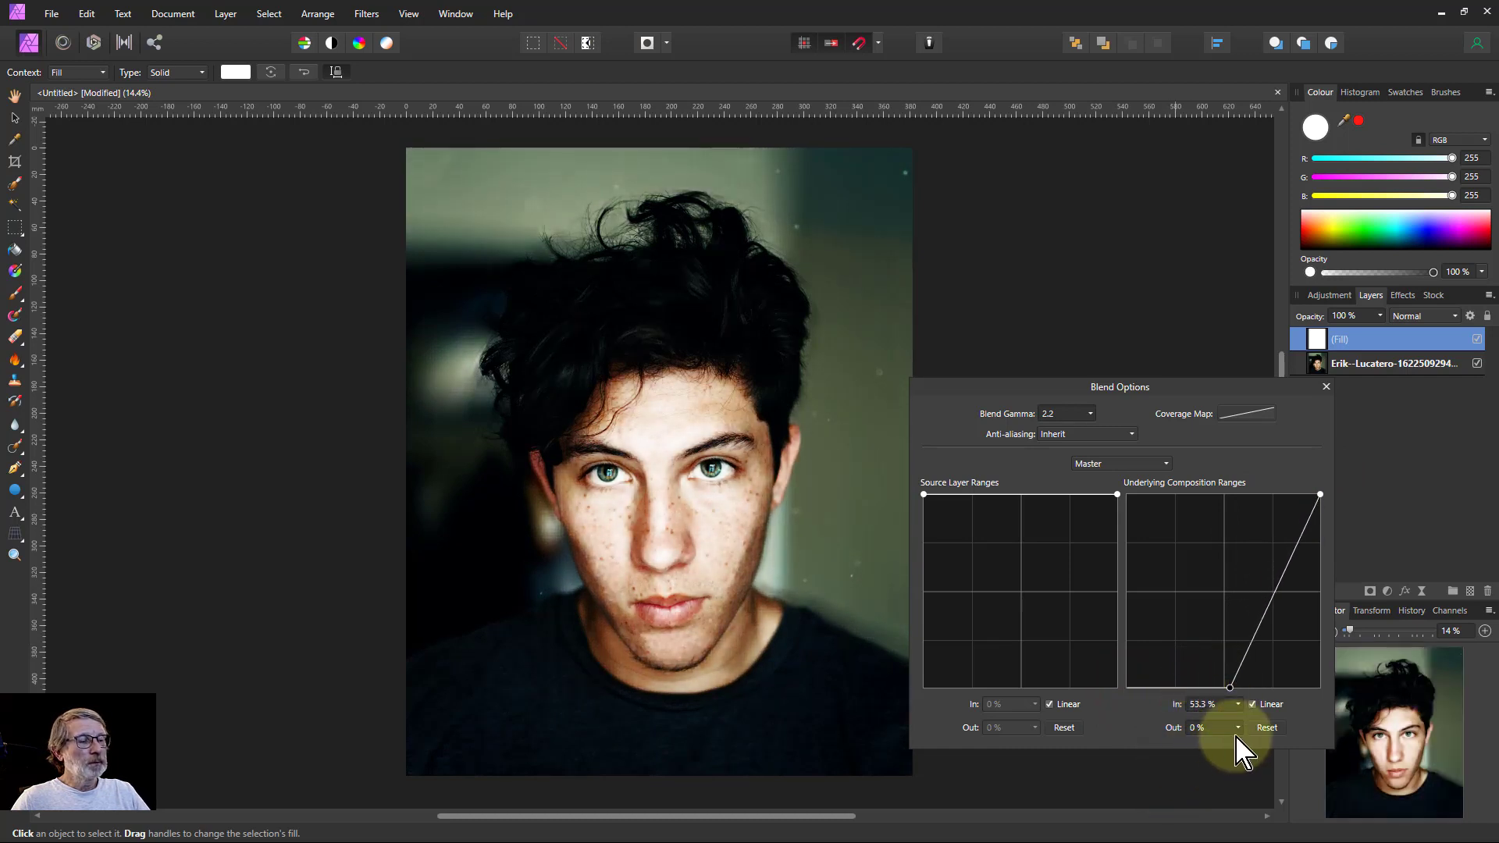
pyautogui.click(1254, 705)
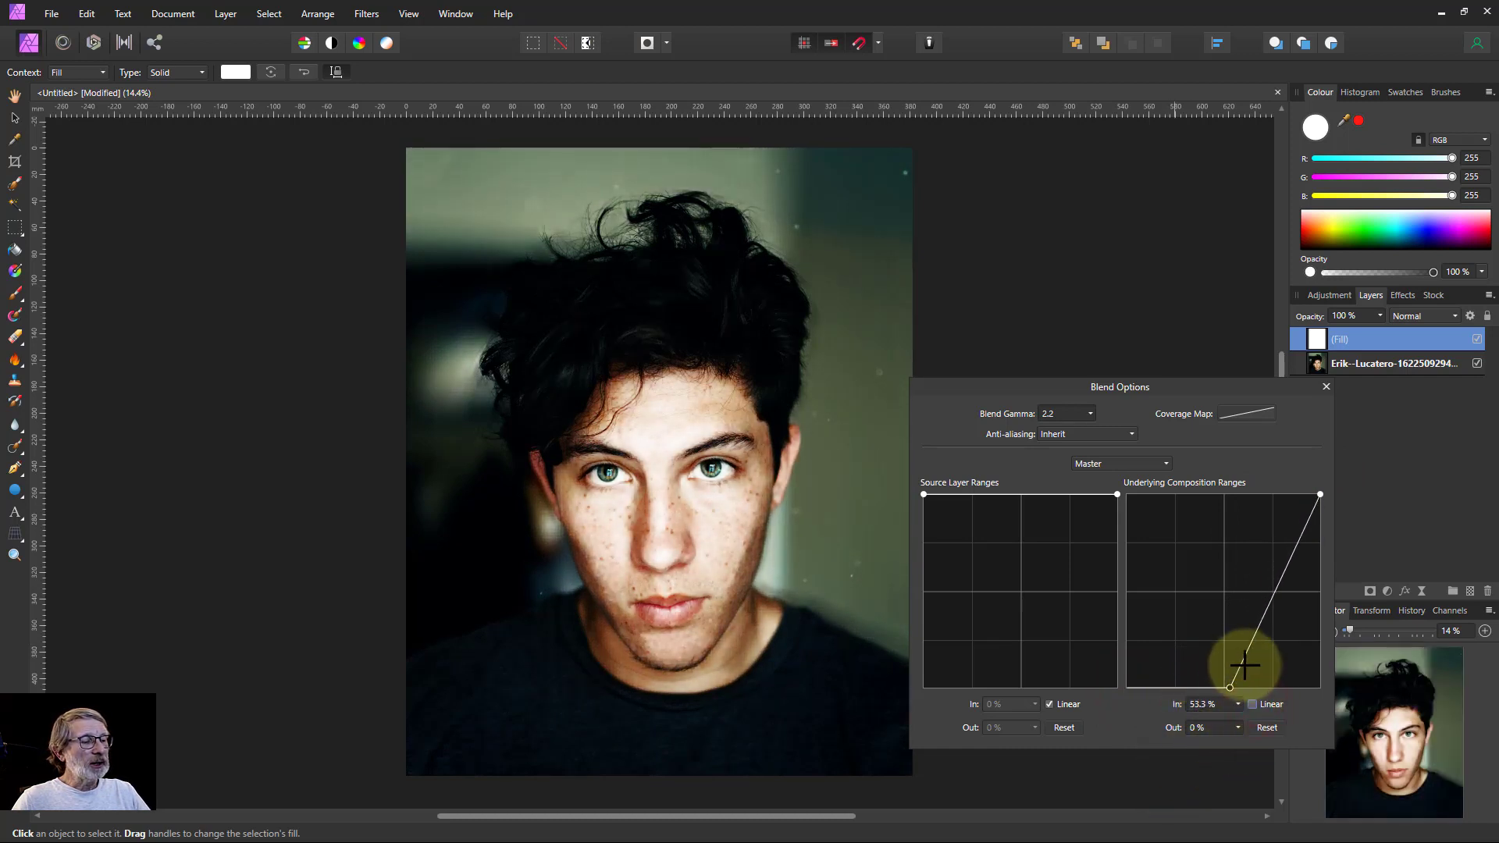
pyautogui.moveTo(1244, 664); pyautogui.dragTo(1251, 689)
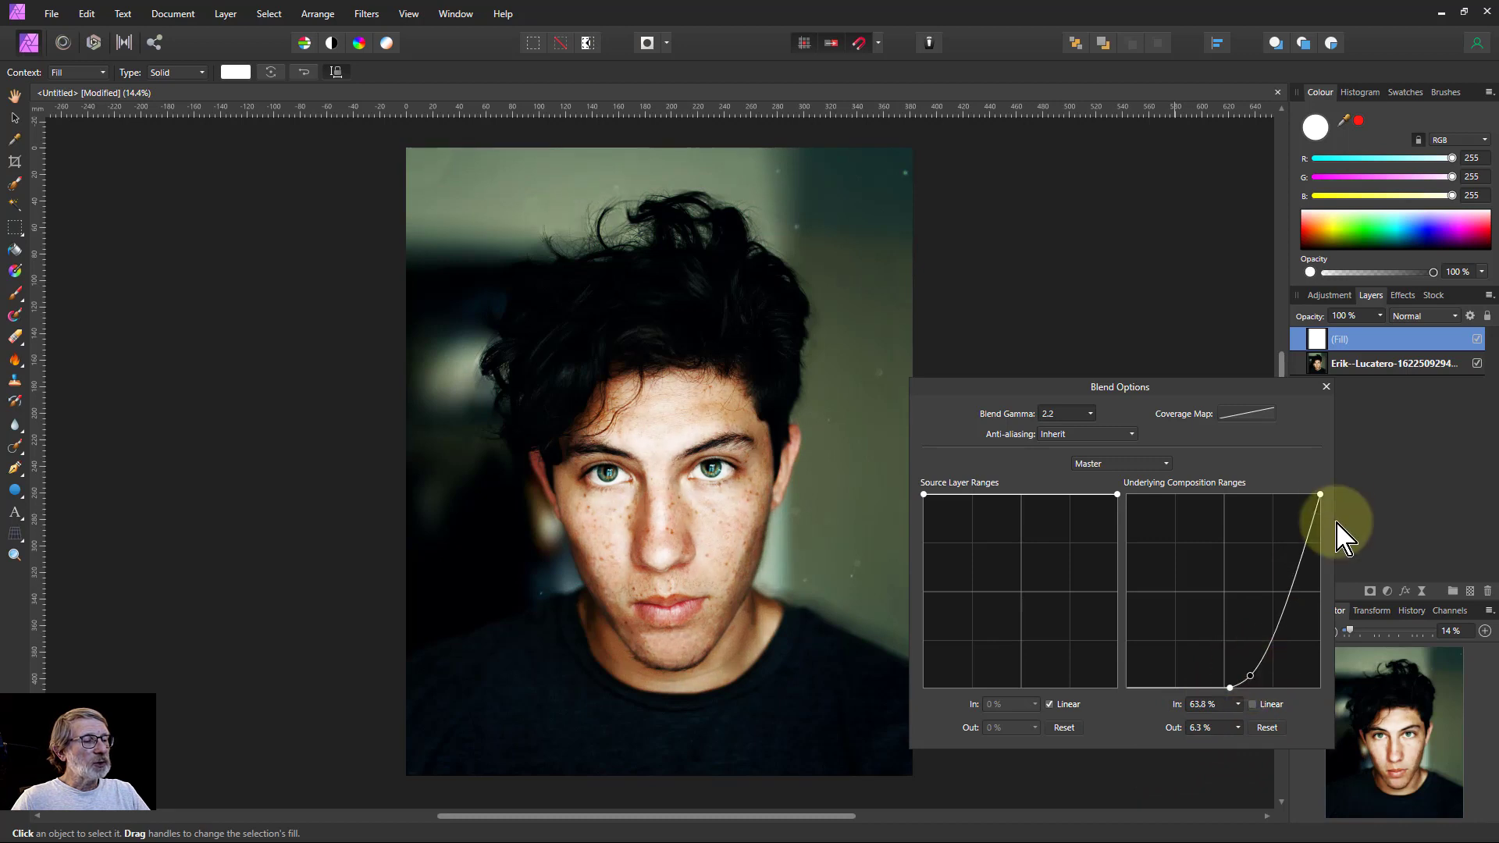
pyautogui.moveTo(1317, 511); pyautogui.dragTo(1309, 510)
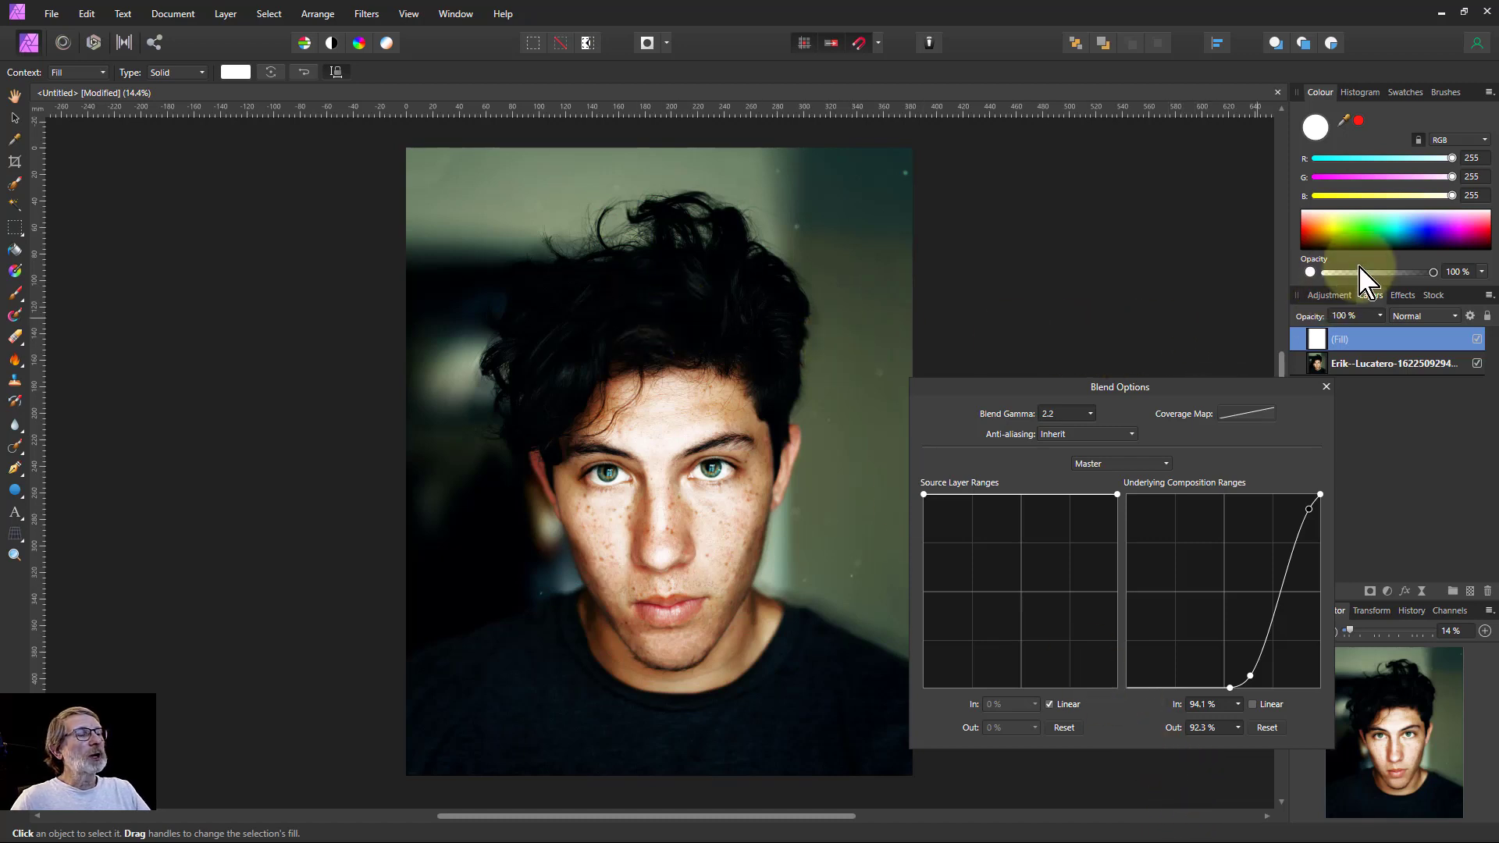
# Step: Tint the fill peach with G 211 and B 179, briefly hiding the photo to check it
pyautogui.click(1430, 177)
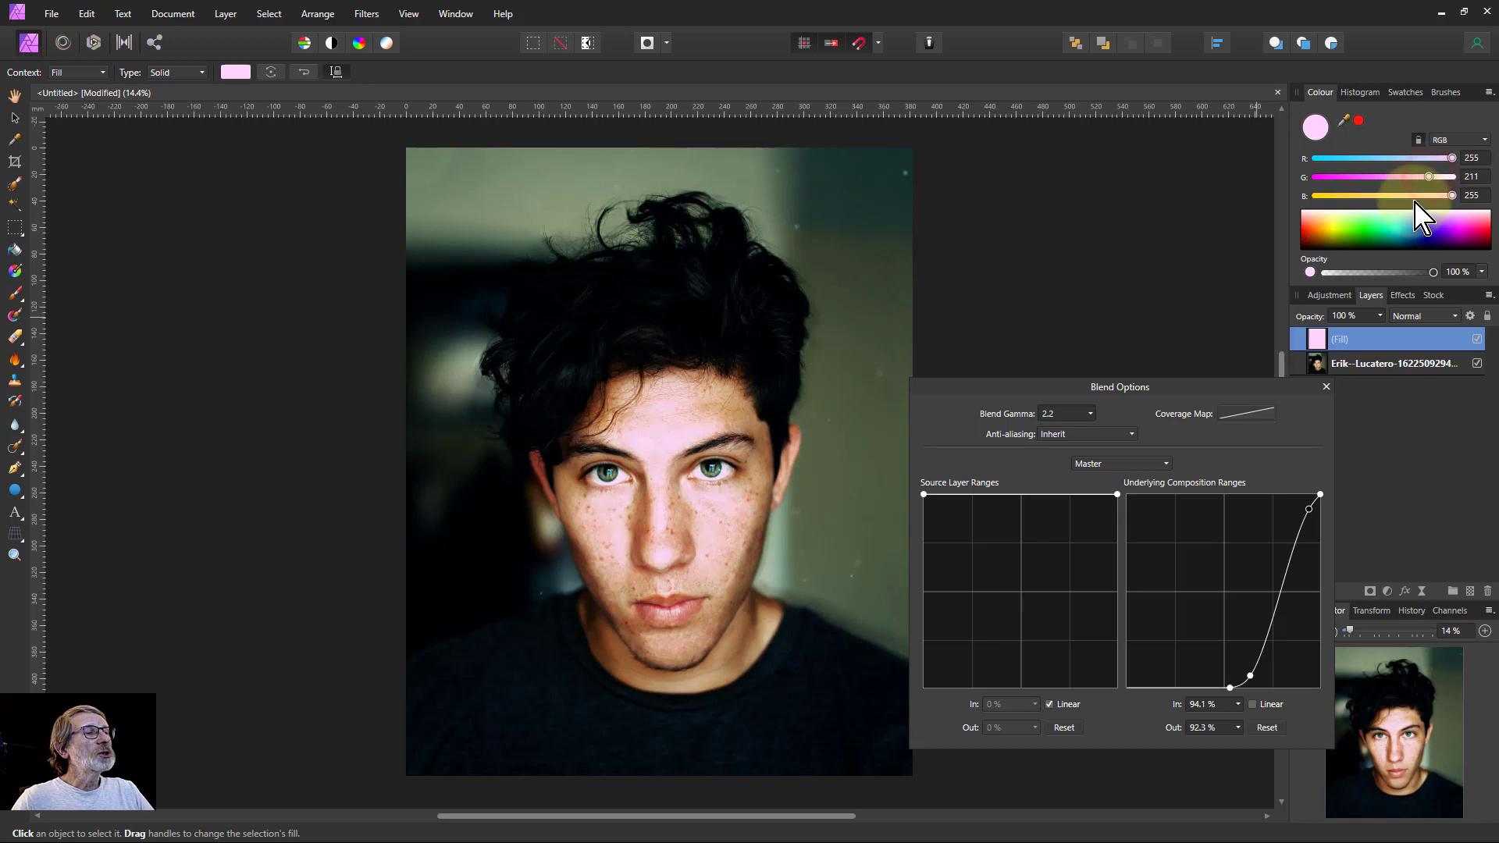
pyautogui.click(1412, 196)
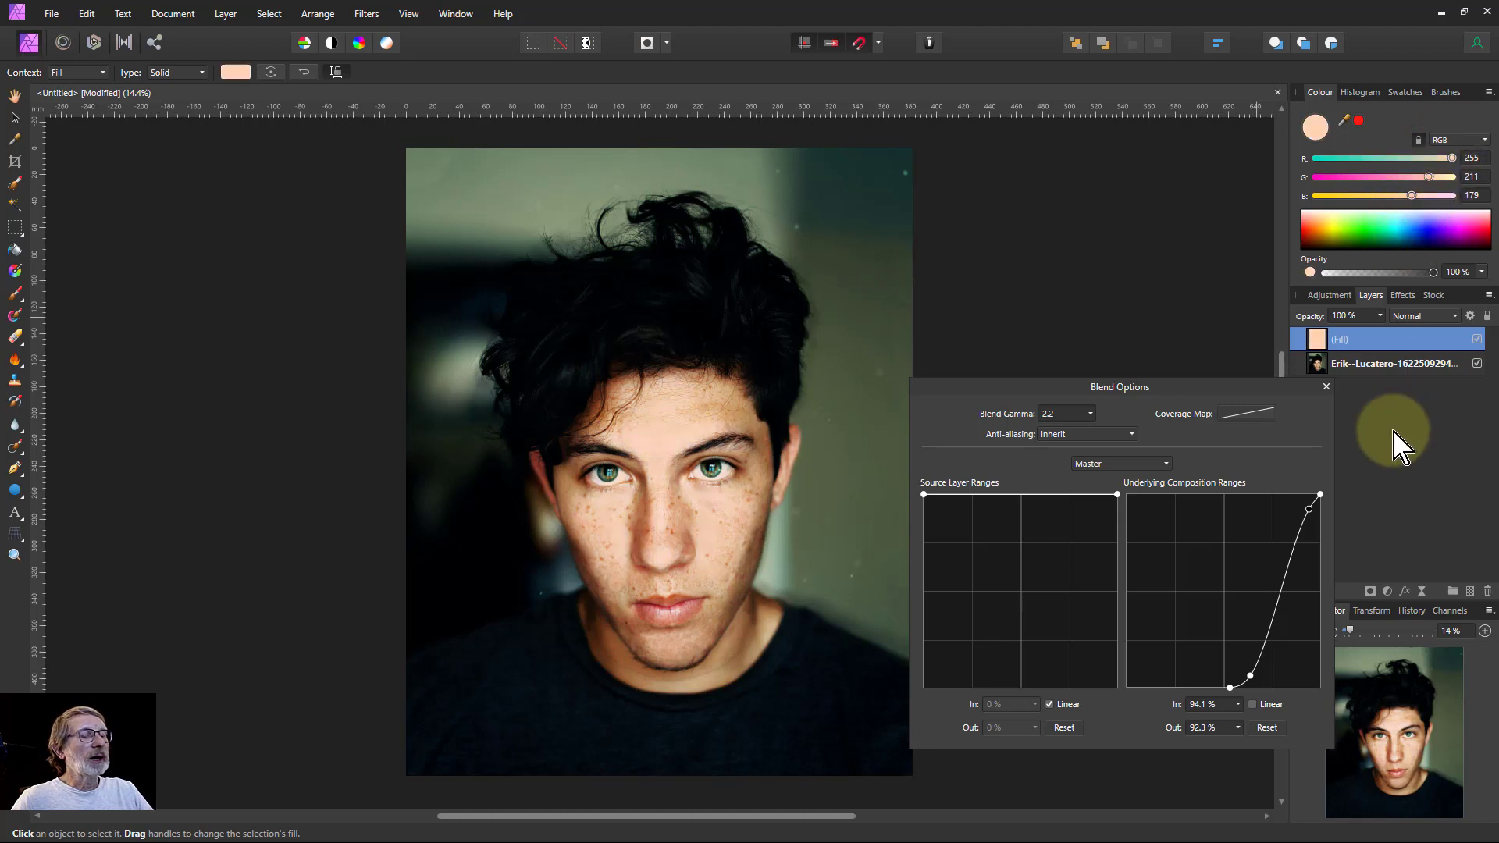
pyautogui.click(1476, 363)
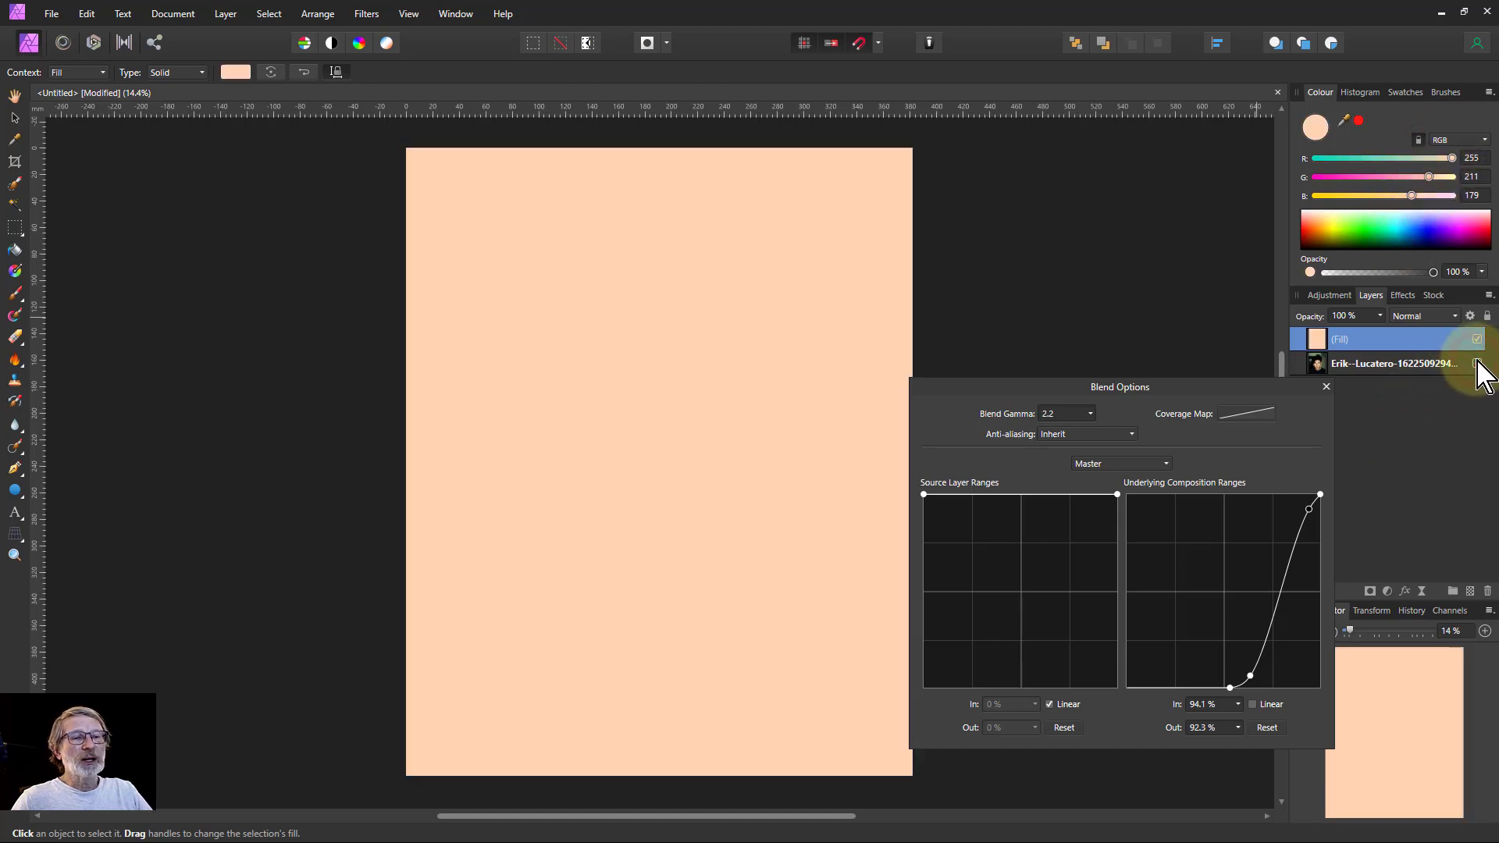
pyautogui.click(1477, 363)
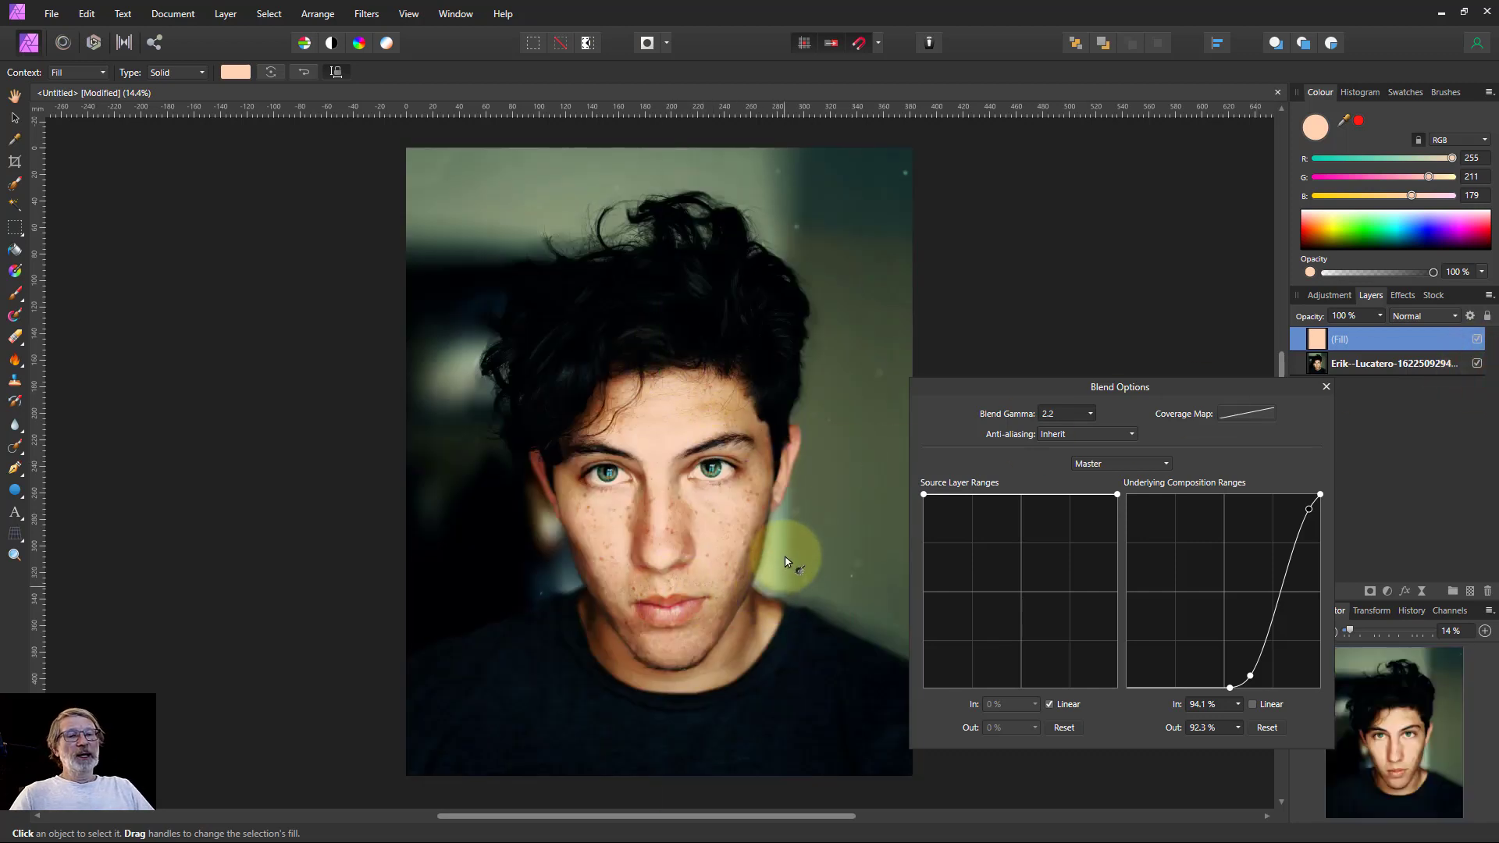
# Step: Set the peach fill layer to Divide blend mode at 82% opacity
pyautogui.click(1422, 319)
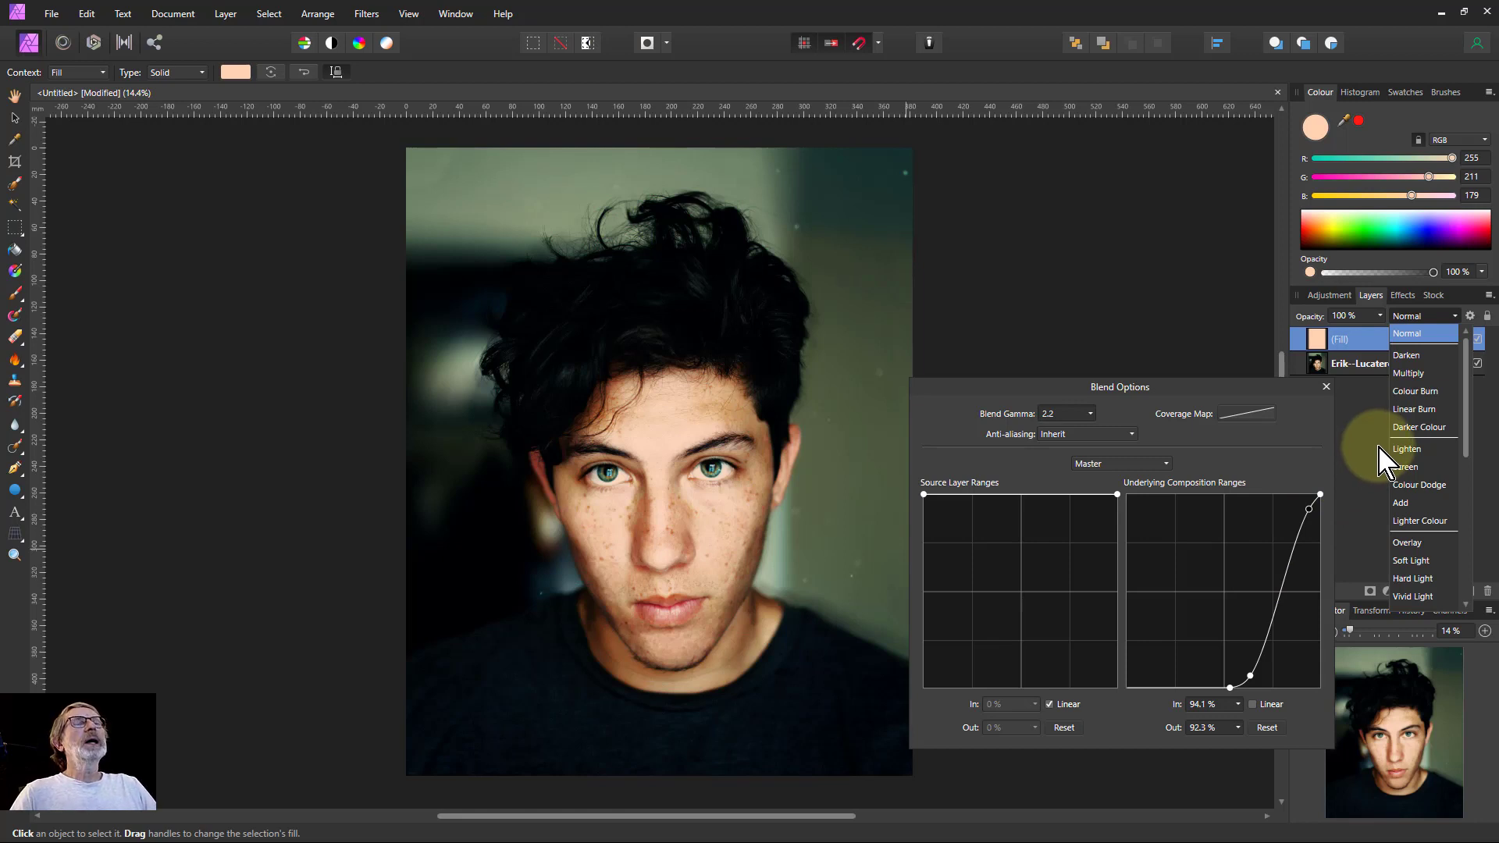
pyautogui.scroll(-2, 1386, 464)
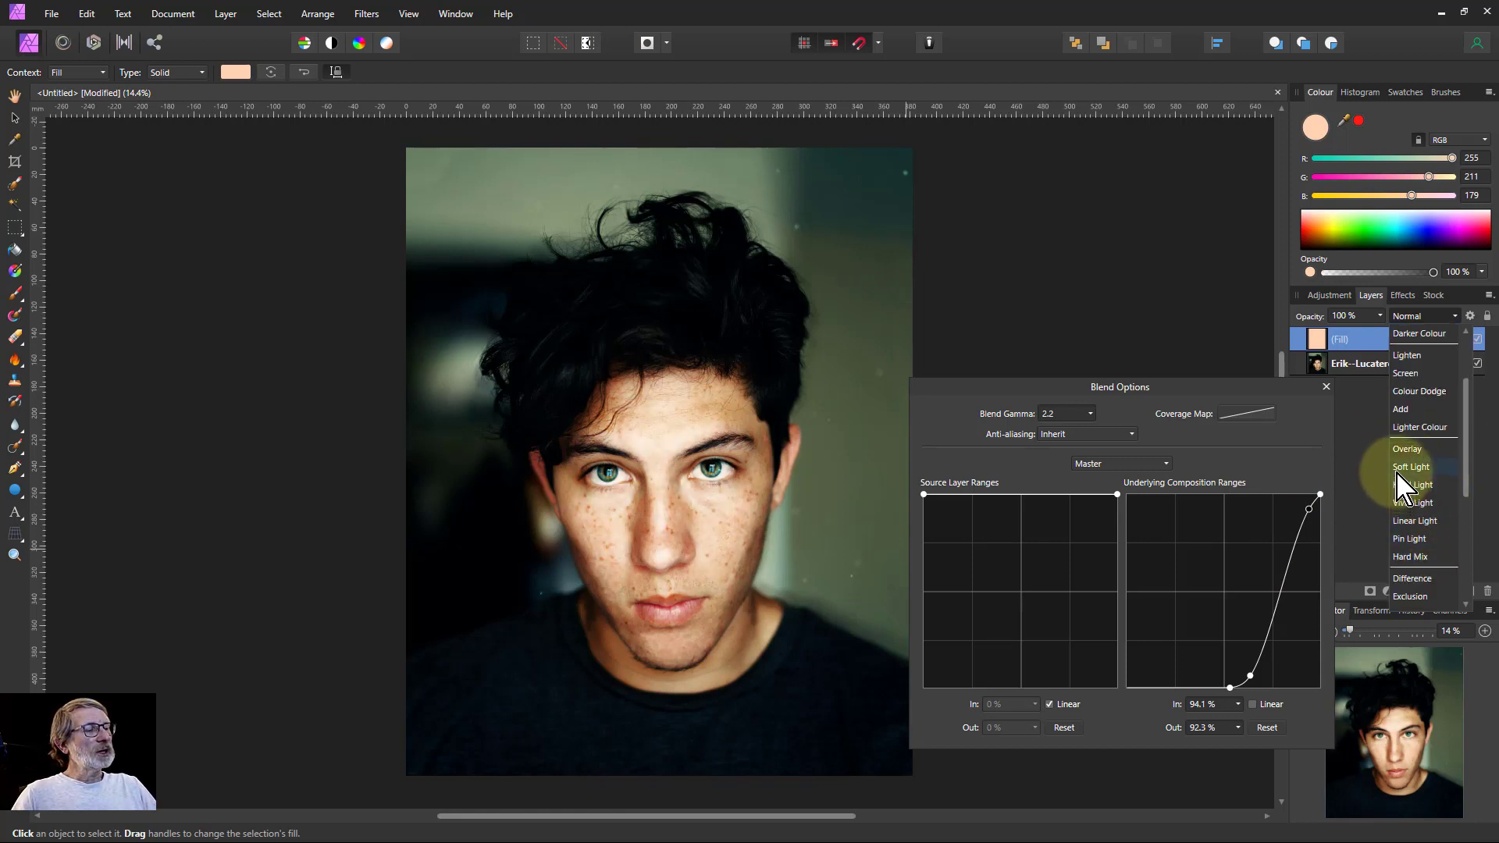
pyautogui.scroll(-3, 1397, 499)
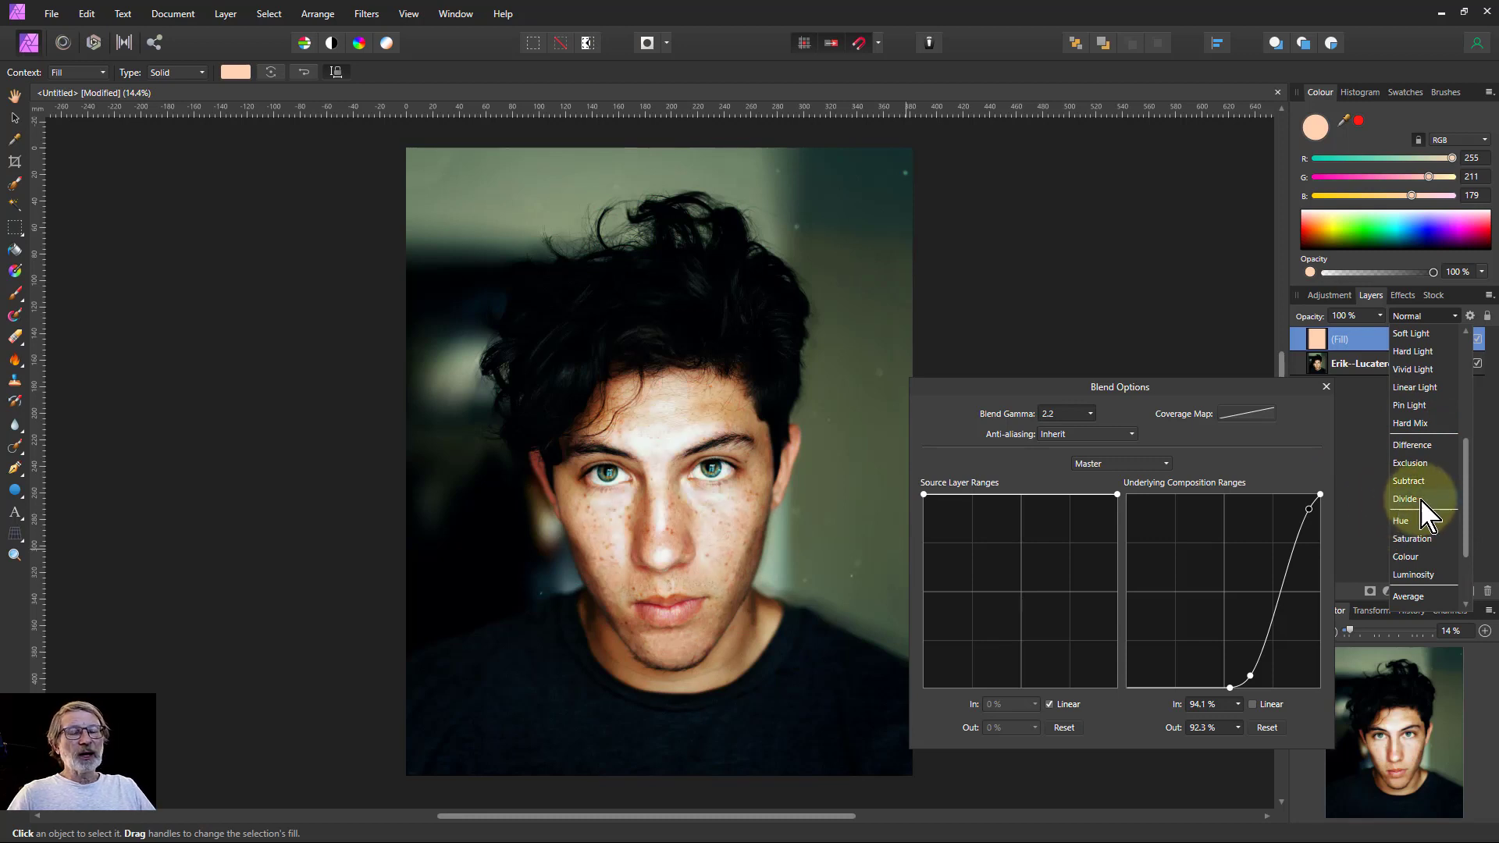
pyautogui.click(1422, 498)
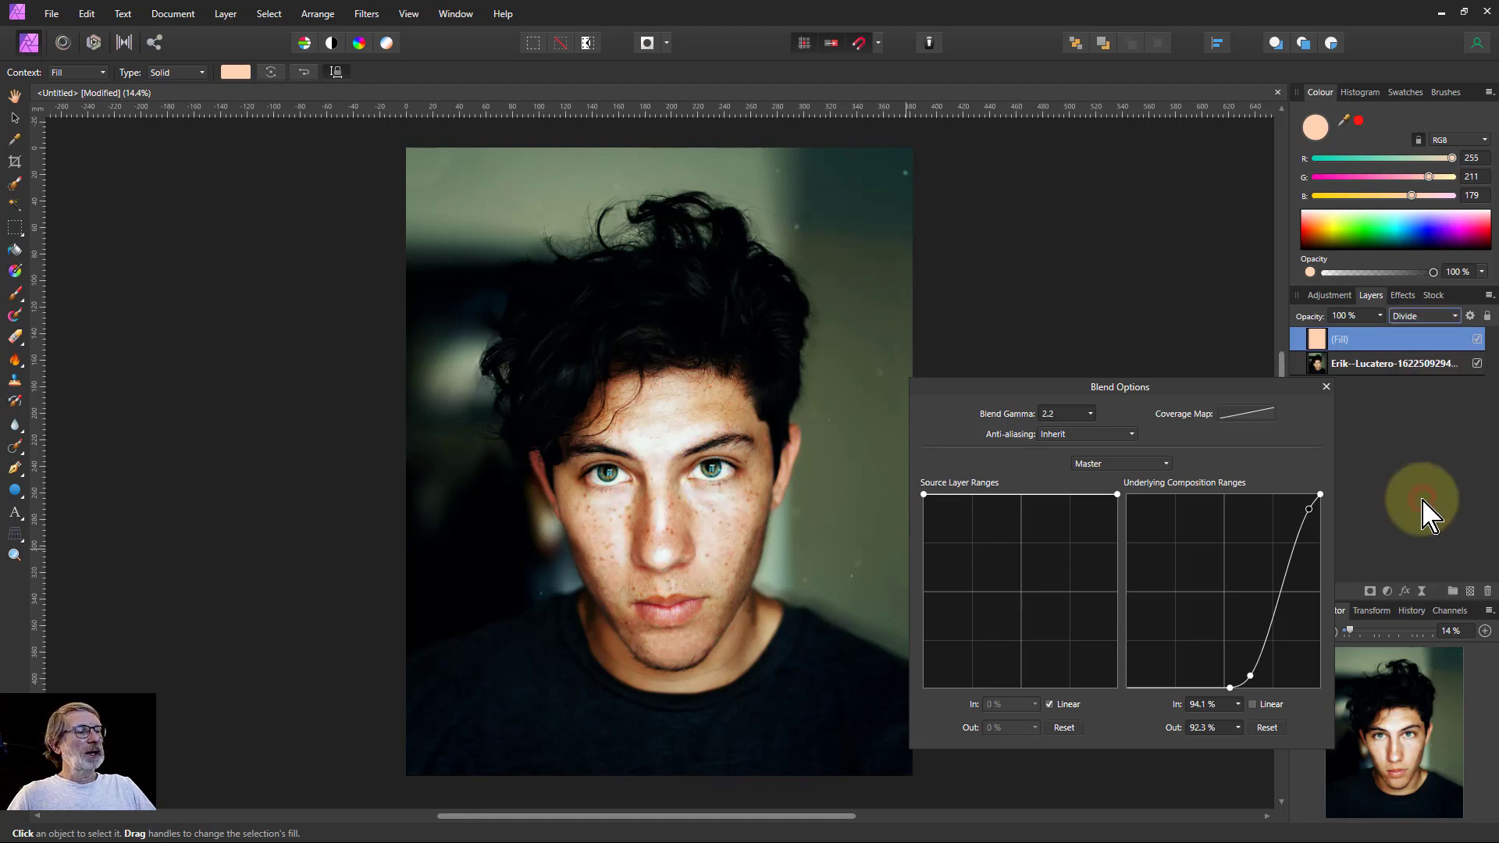
pyautogui.click(1379, 315)
pyautogui.moveTo(1380, 334)
pyautogui.mouseDown()
pyautogui.moveTo(1325, 342)
pyautogui.moveTo(1359, 357)
pyautogui.moveTo(1368, 341)
pyautogui.mouseUp()
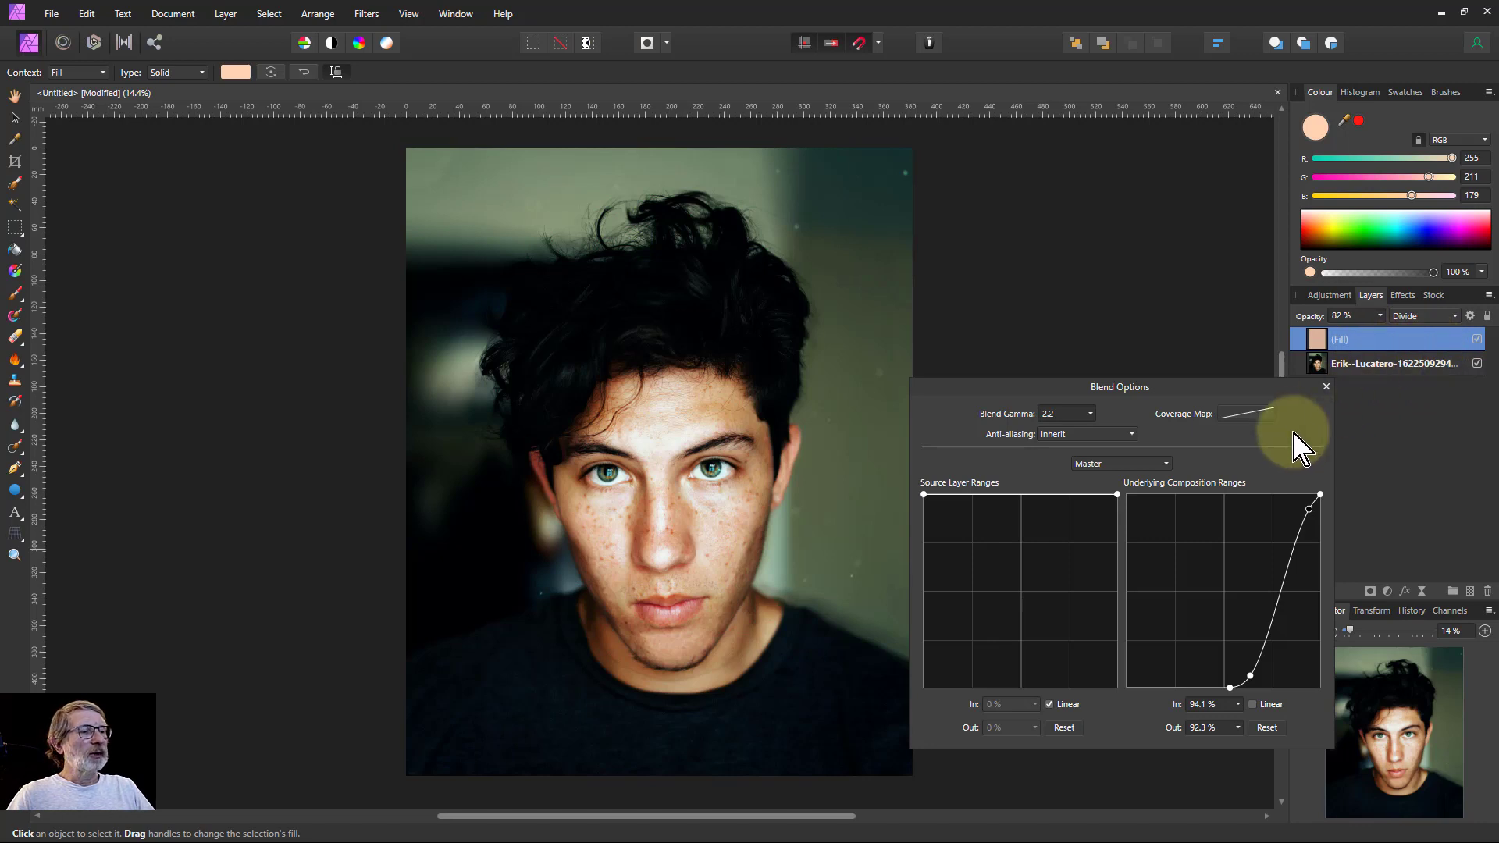
# Step: Close the blend options and add a second fill layer above the peach one
pyautogui.click(1326, 386)
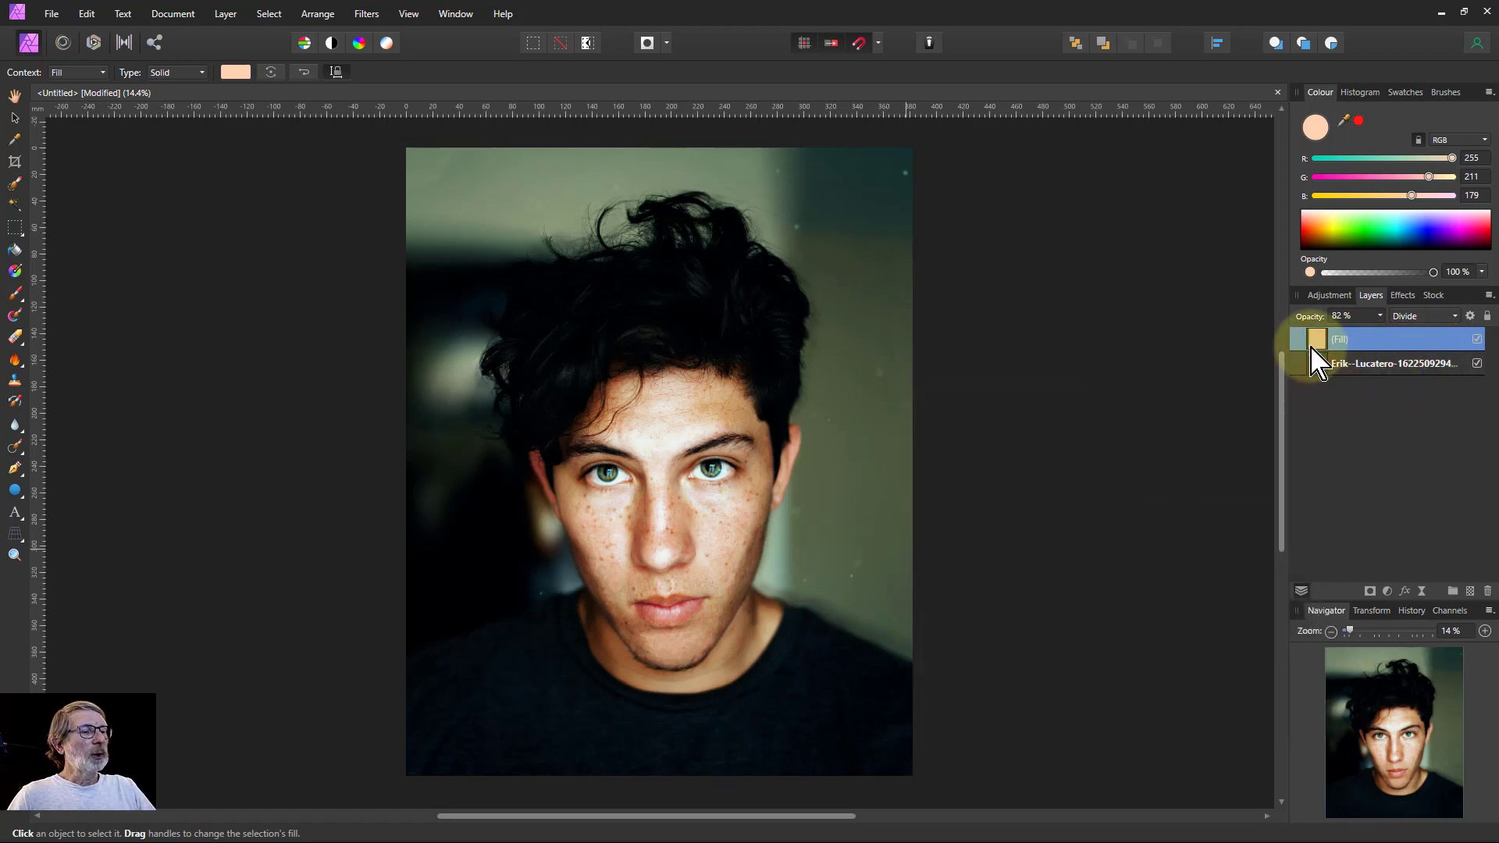
pyautogui.click(221, 17)
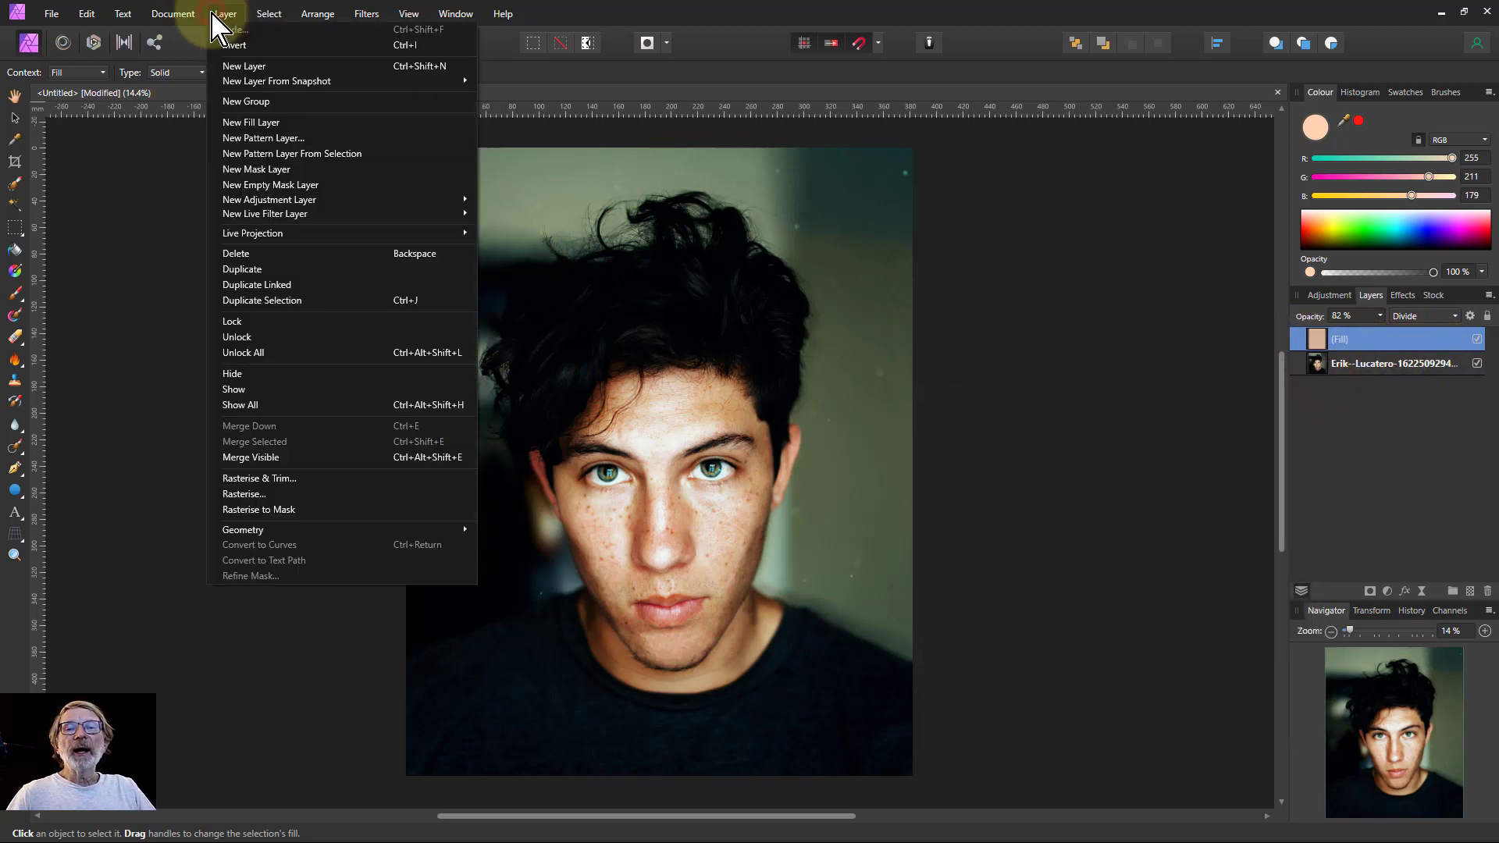
pyautogui.click(250, 122)
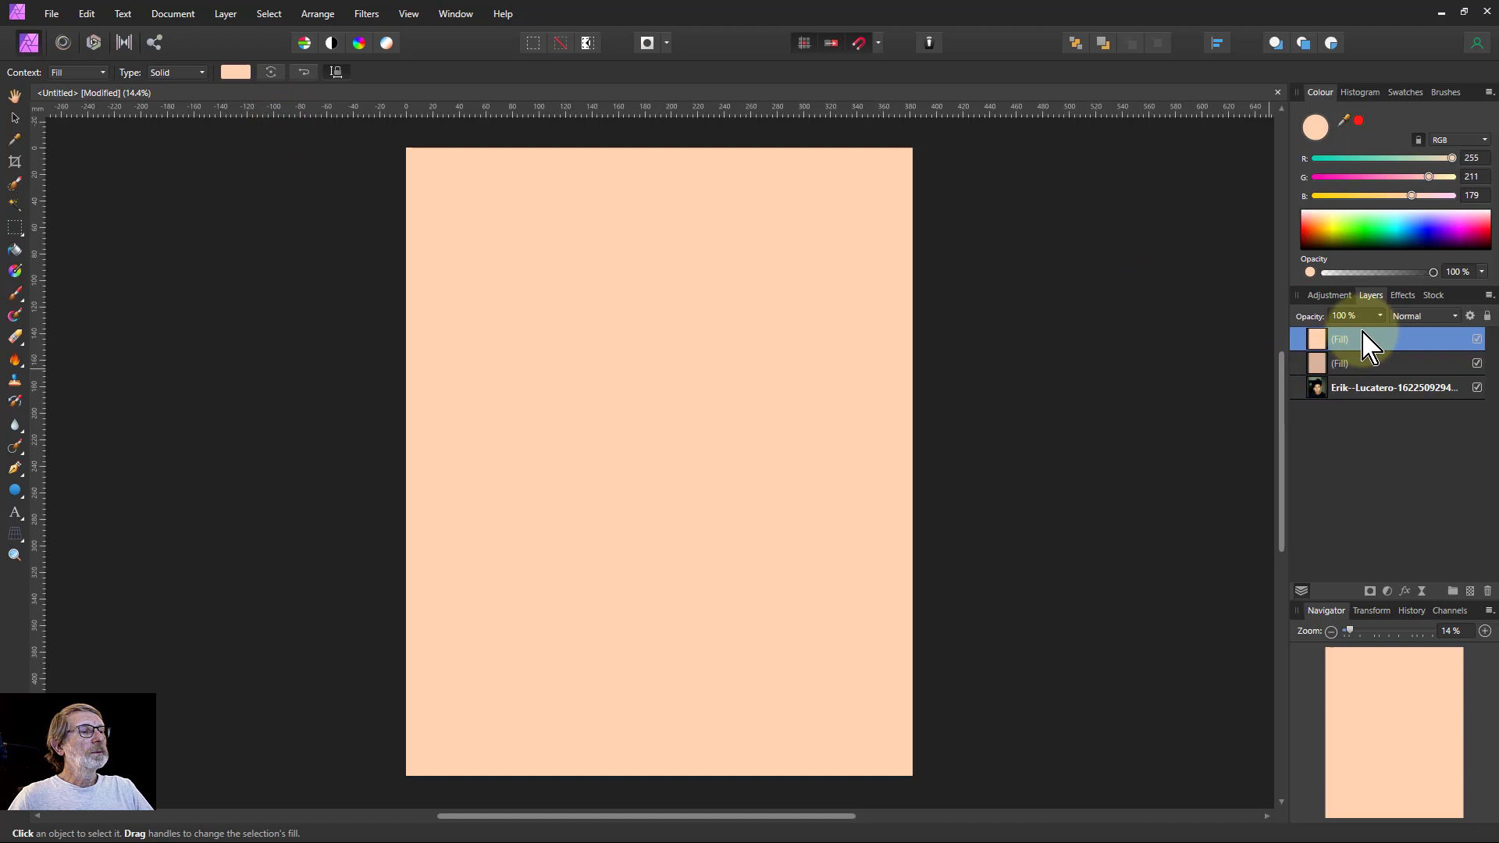
# Step: Colour the new fill dark navy: R 0, G 36, B 68
pyautogui.click(1315, 158)
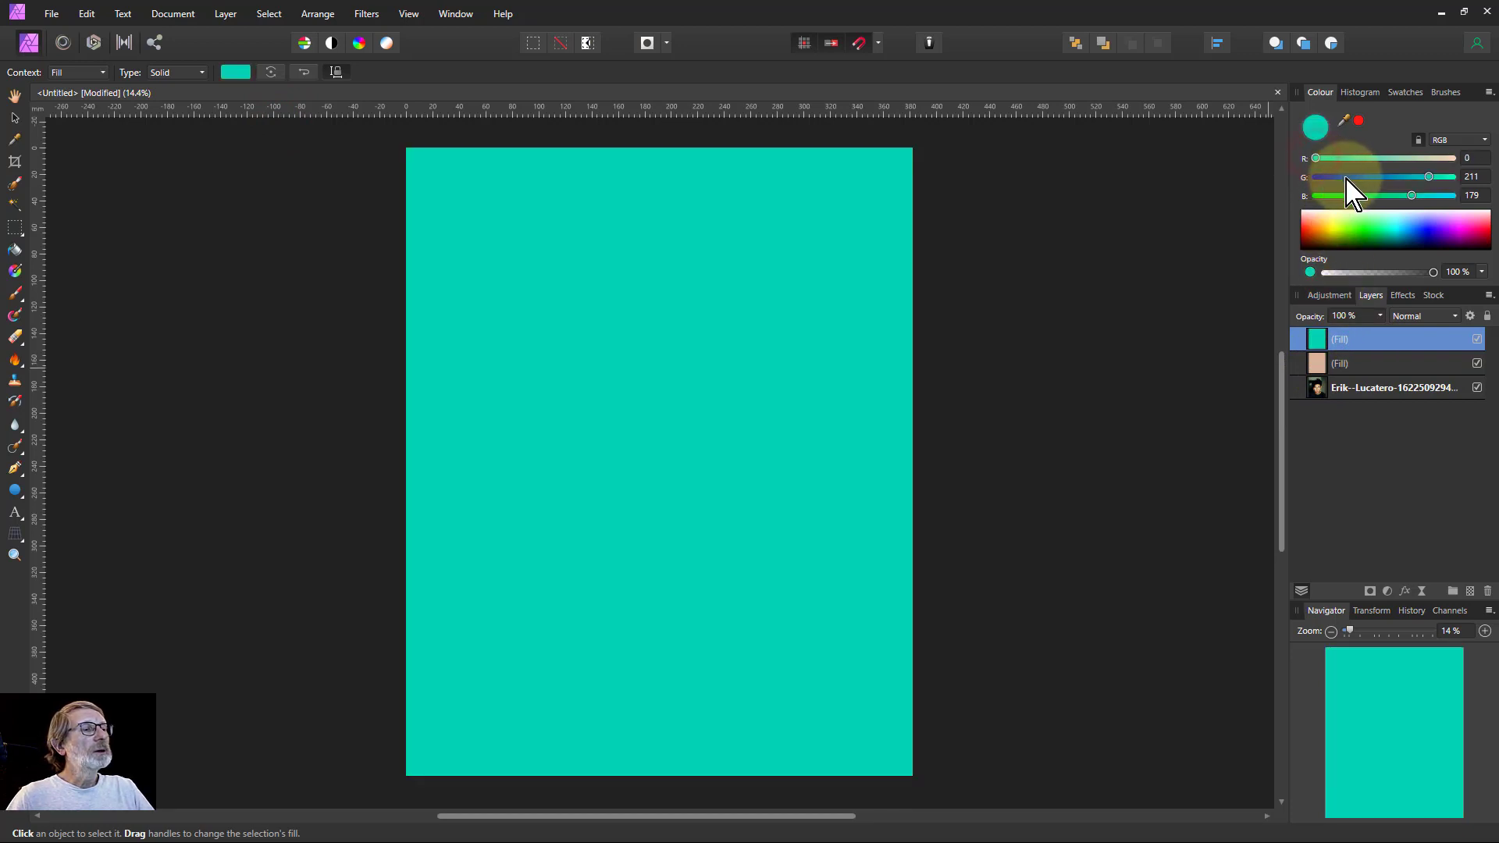
pyautogui.click(1345, 176)
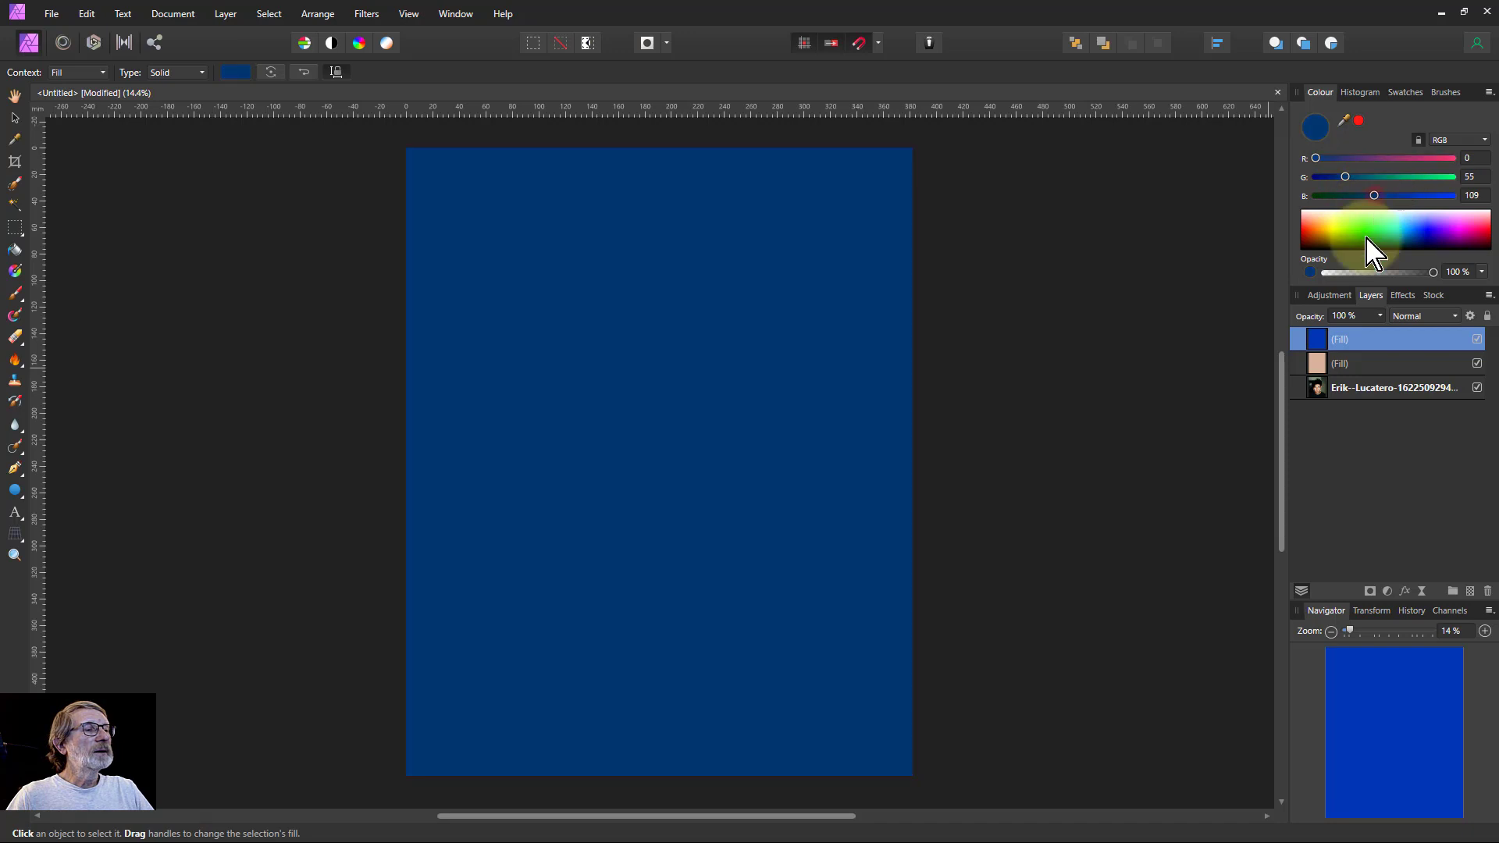
pyautogui.click(1352, 195)
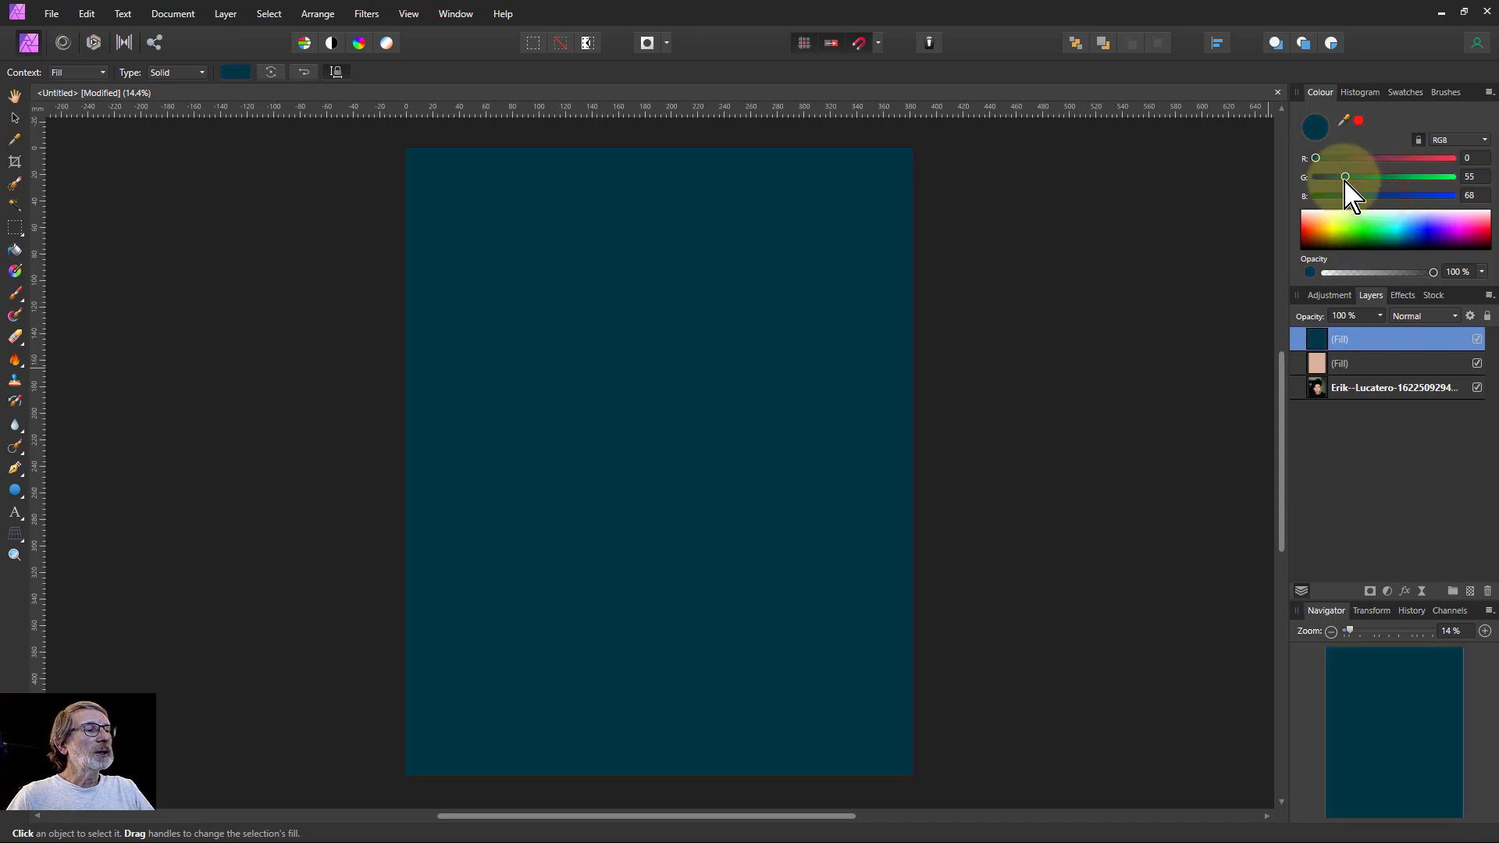
pyautogui.click(1336, 177)
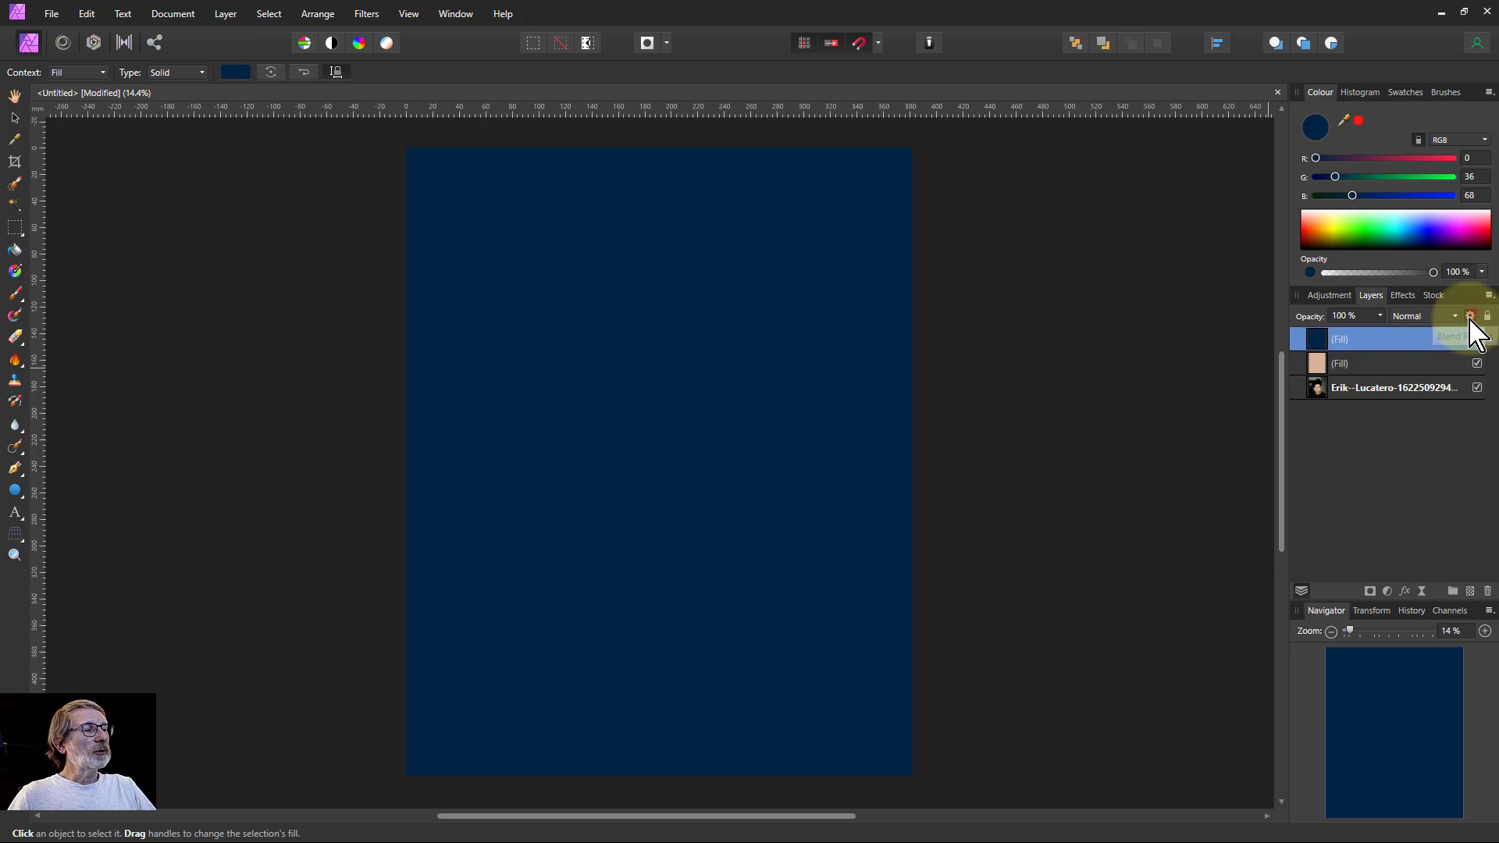
# Step: Restrict the navy fill to the shadows with a curved, non-linear underlying blend range falloff
pyautogui.click(1470, 317)
pyautogui.moveTo(704, 229); pyautogui.dragTo(1129, 360)
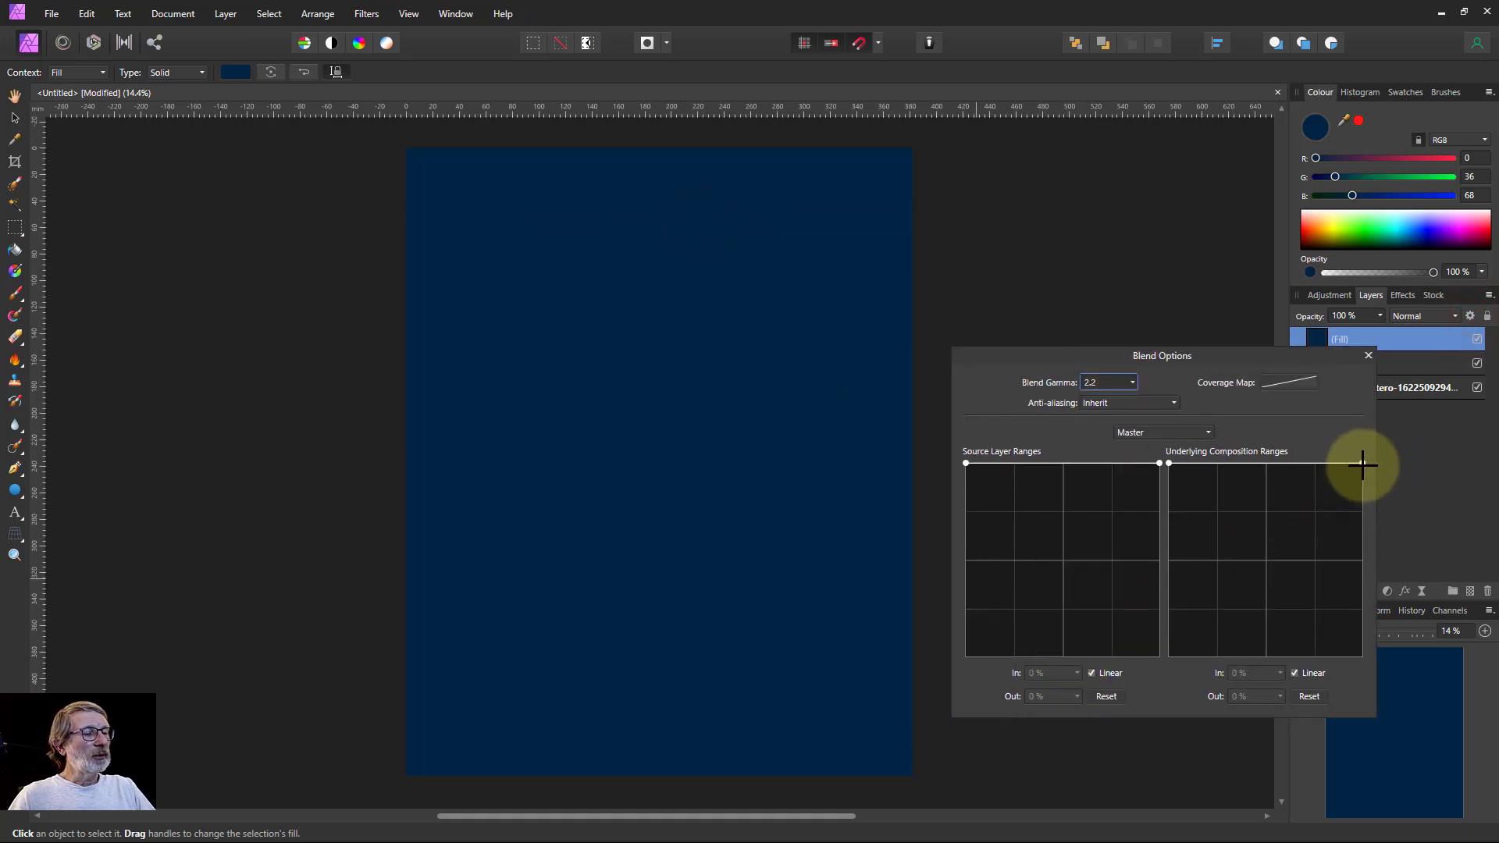
pyautogui.moveTo(1362, 463); pyautogui.dragTo(1268, 676)
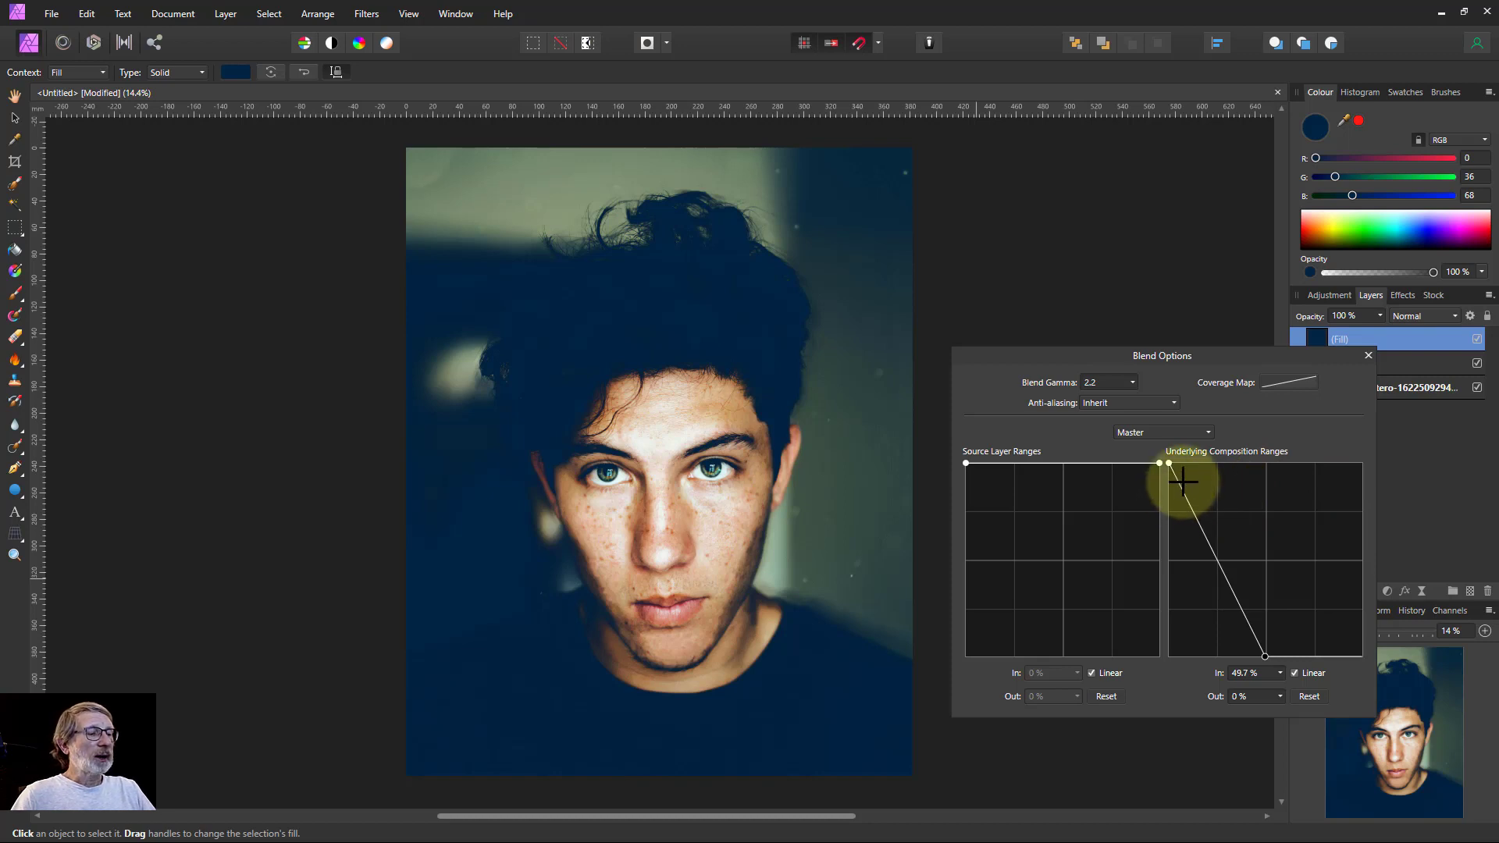
pyautogui.click(1302, 673)
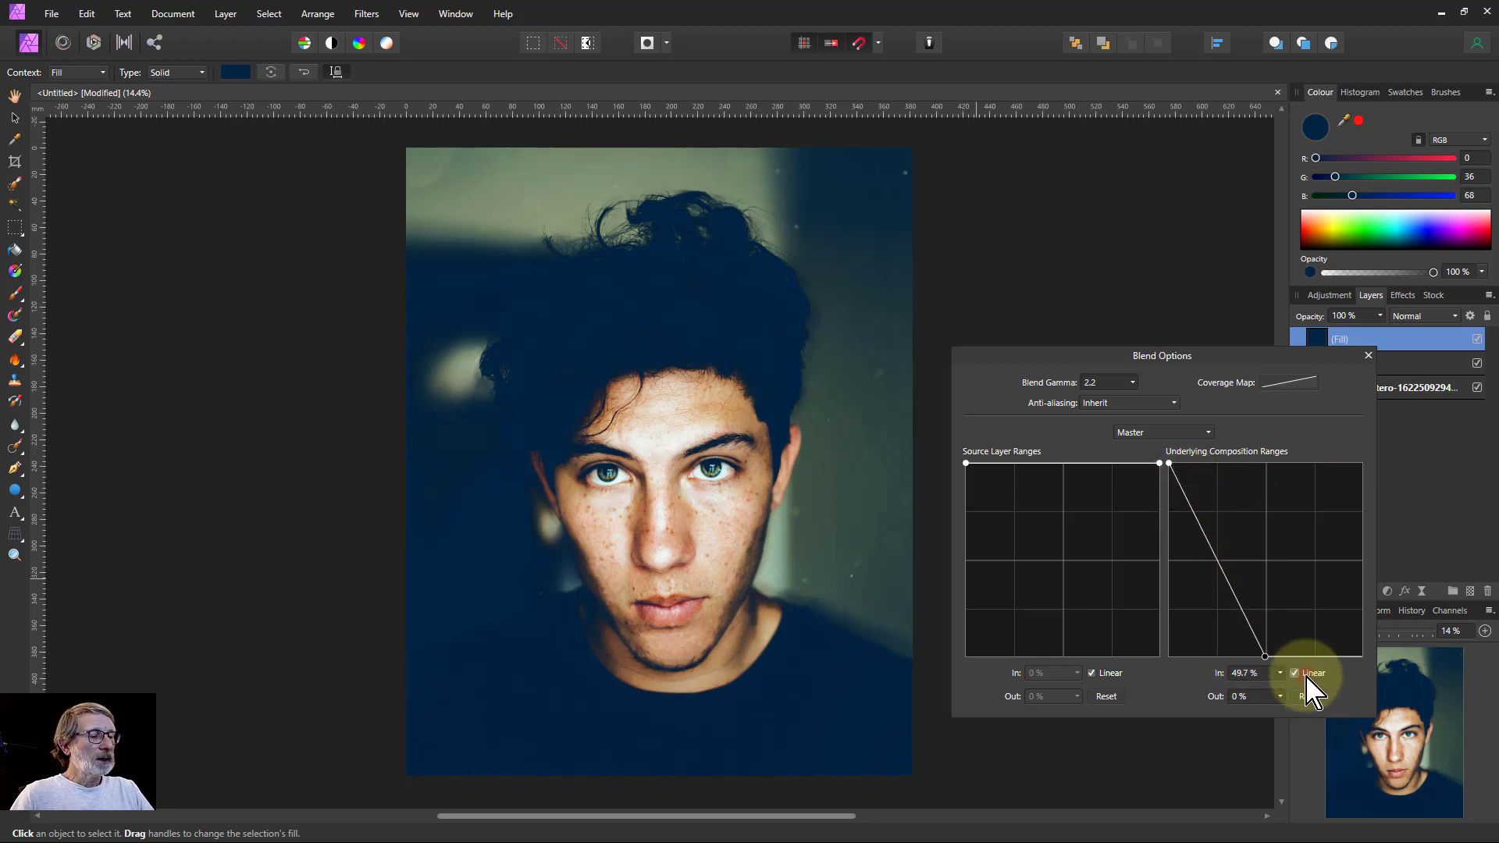
pyautogui.moveTo(1179, 485); pyautogui.dragTo(1184, 473)
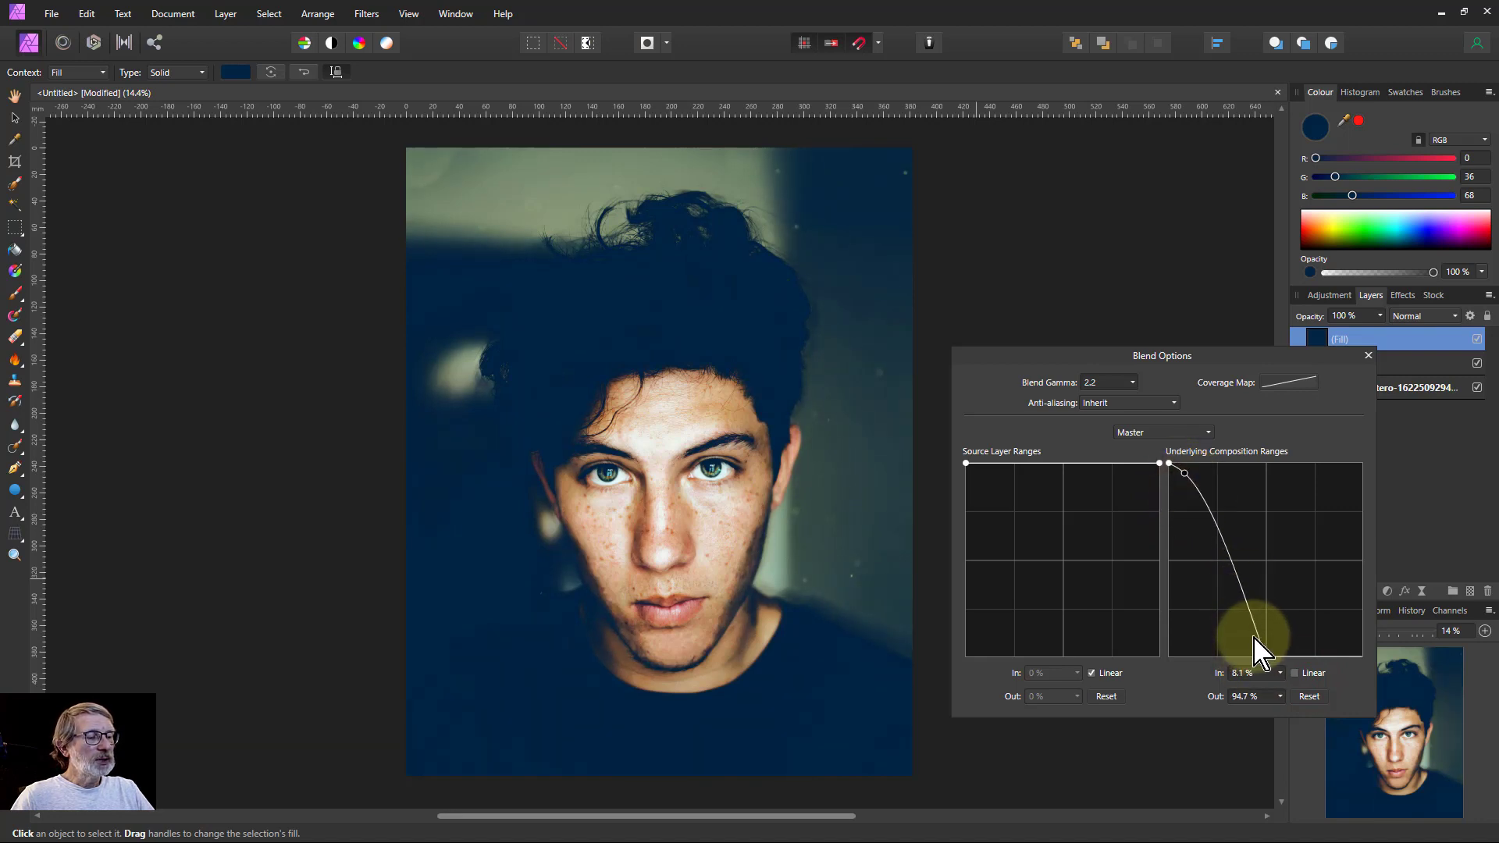
pyautogui.moveTo(1264, 655); pyautogui.dragTo(1247, 642)
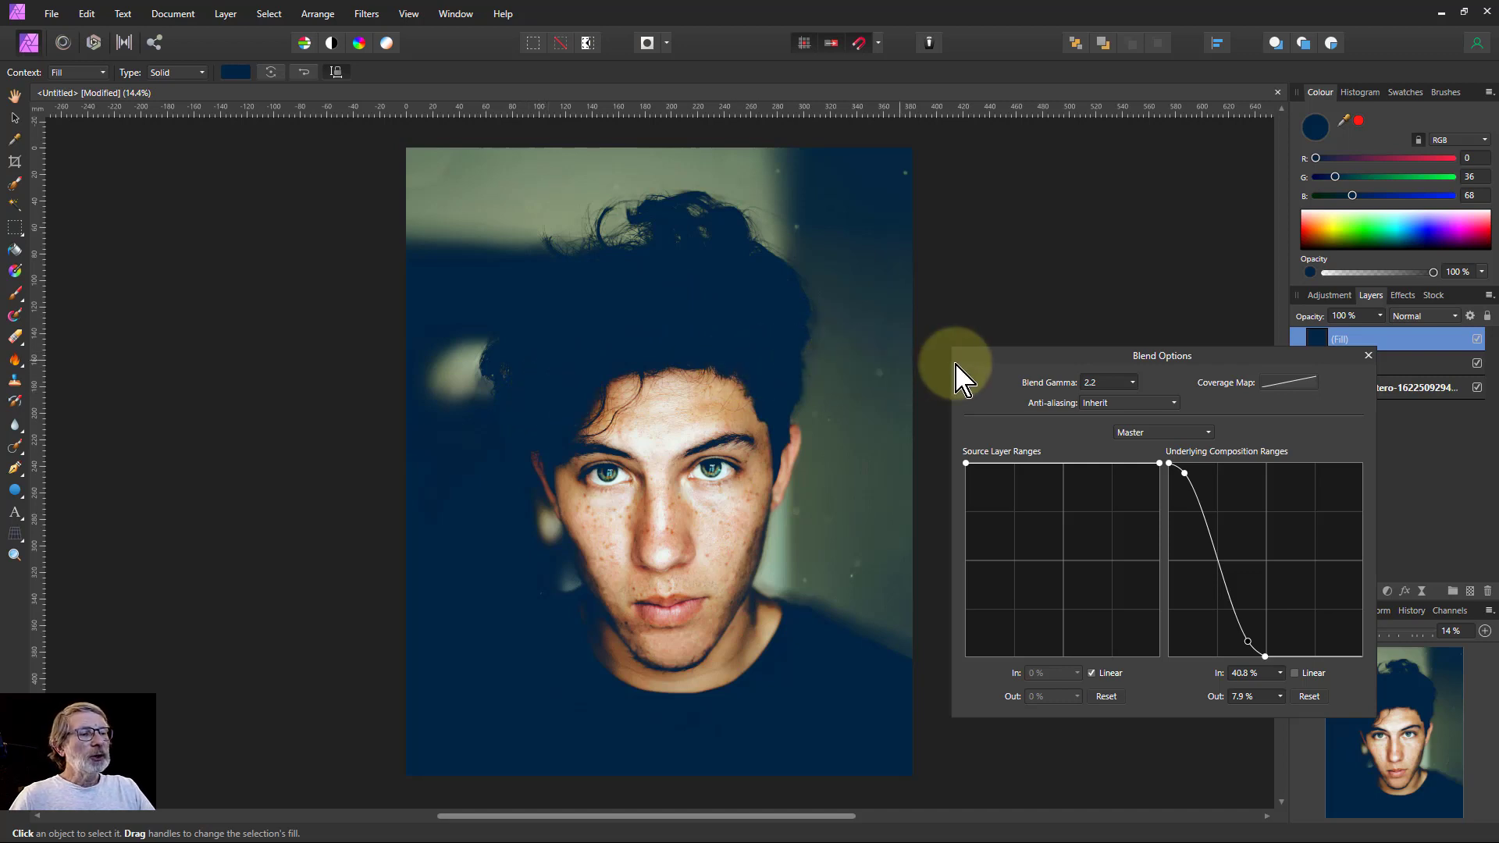
pyautogui.click(1429, 316)
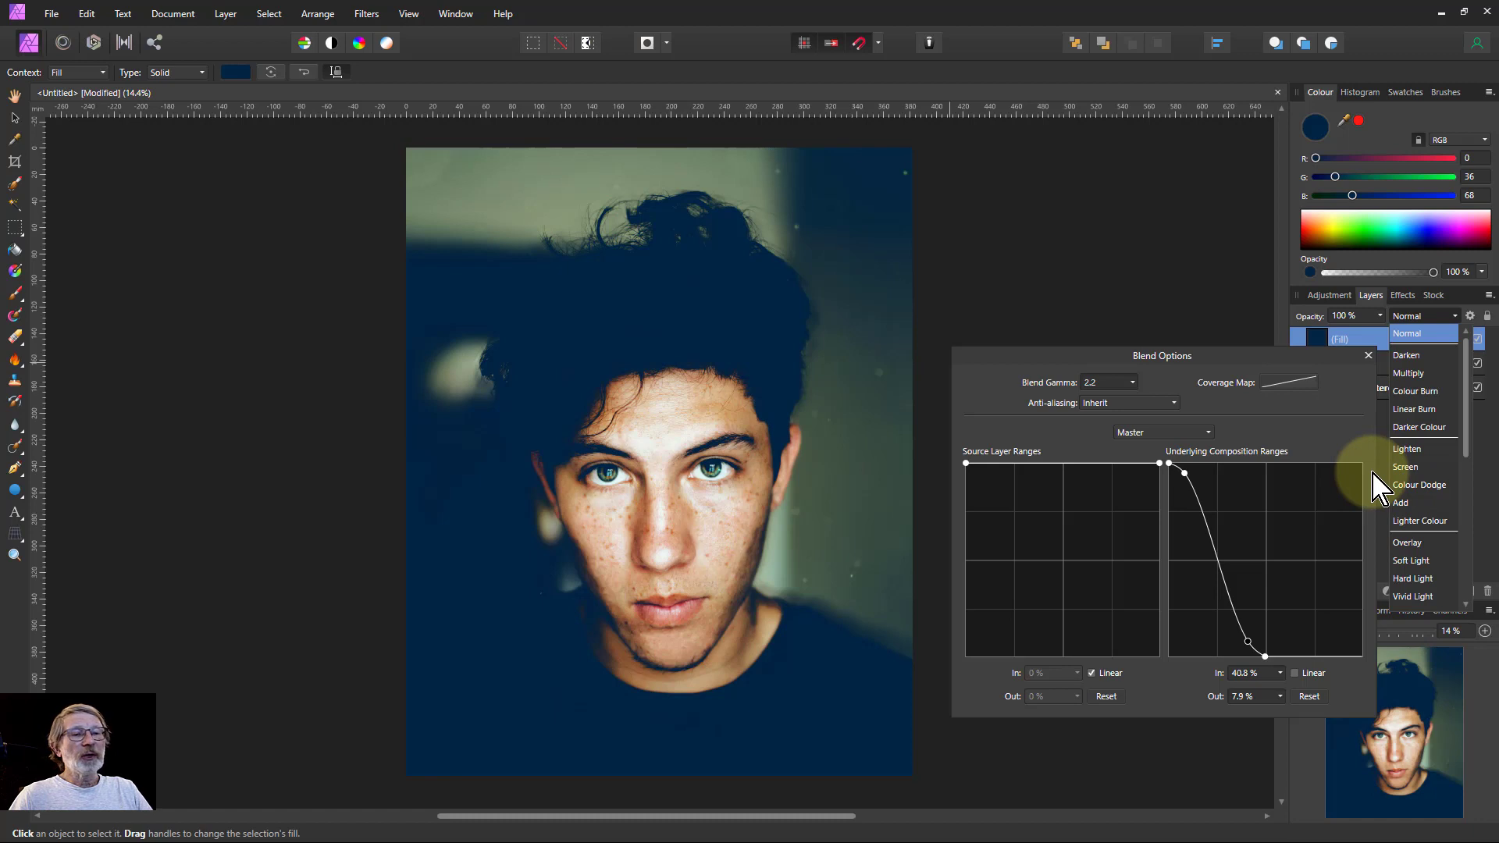
# Step: Switch the navy fill to Screen blending and close the Blend Options dialog
pyautogui.click(1422, 467)
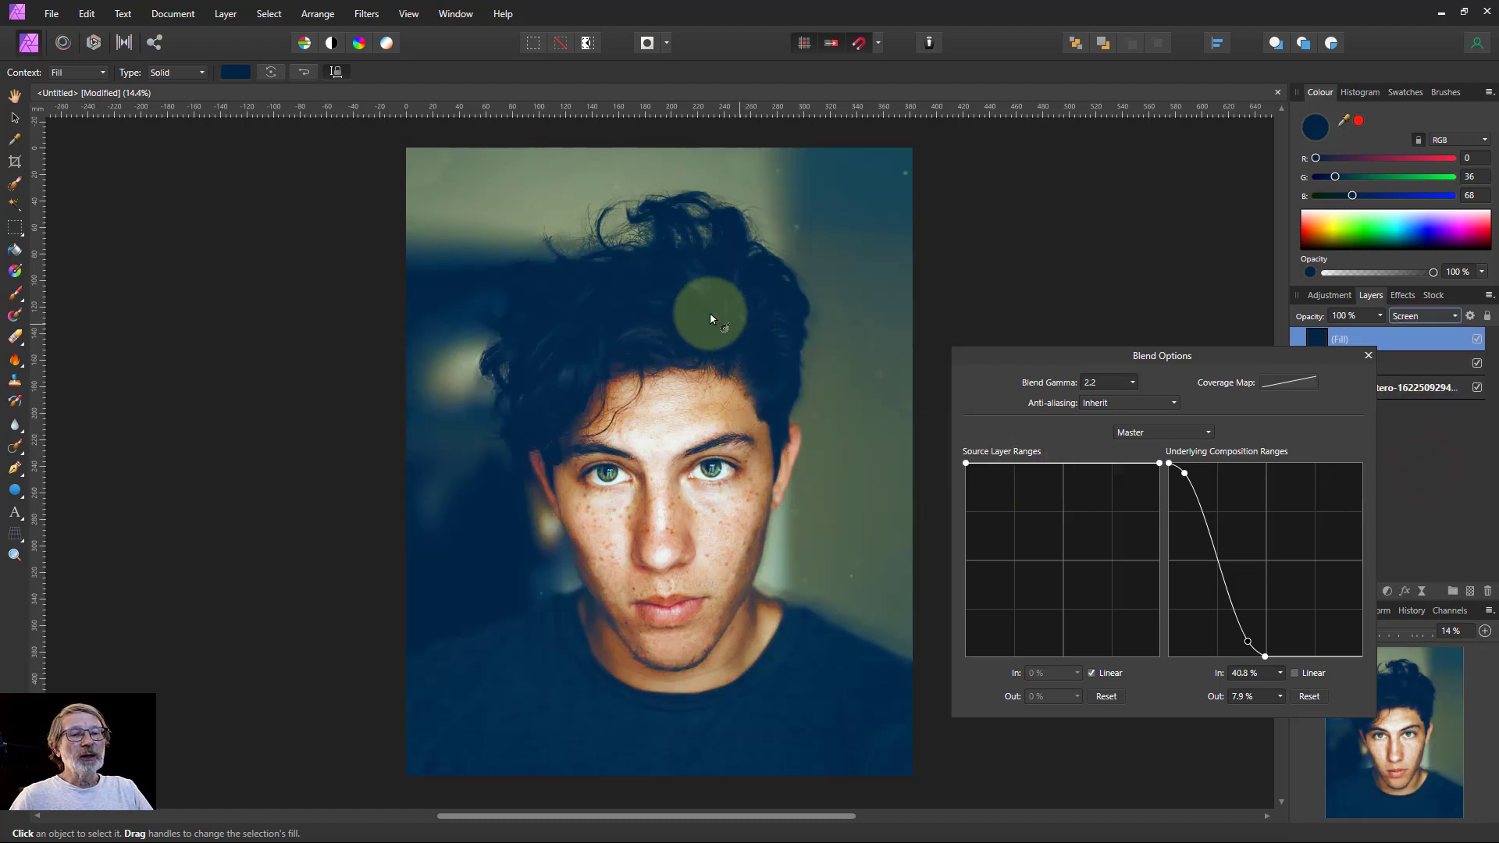
pyautogui.click(1368, 355)
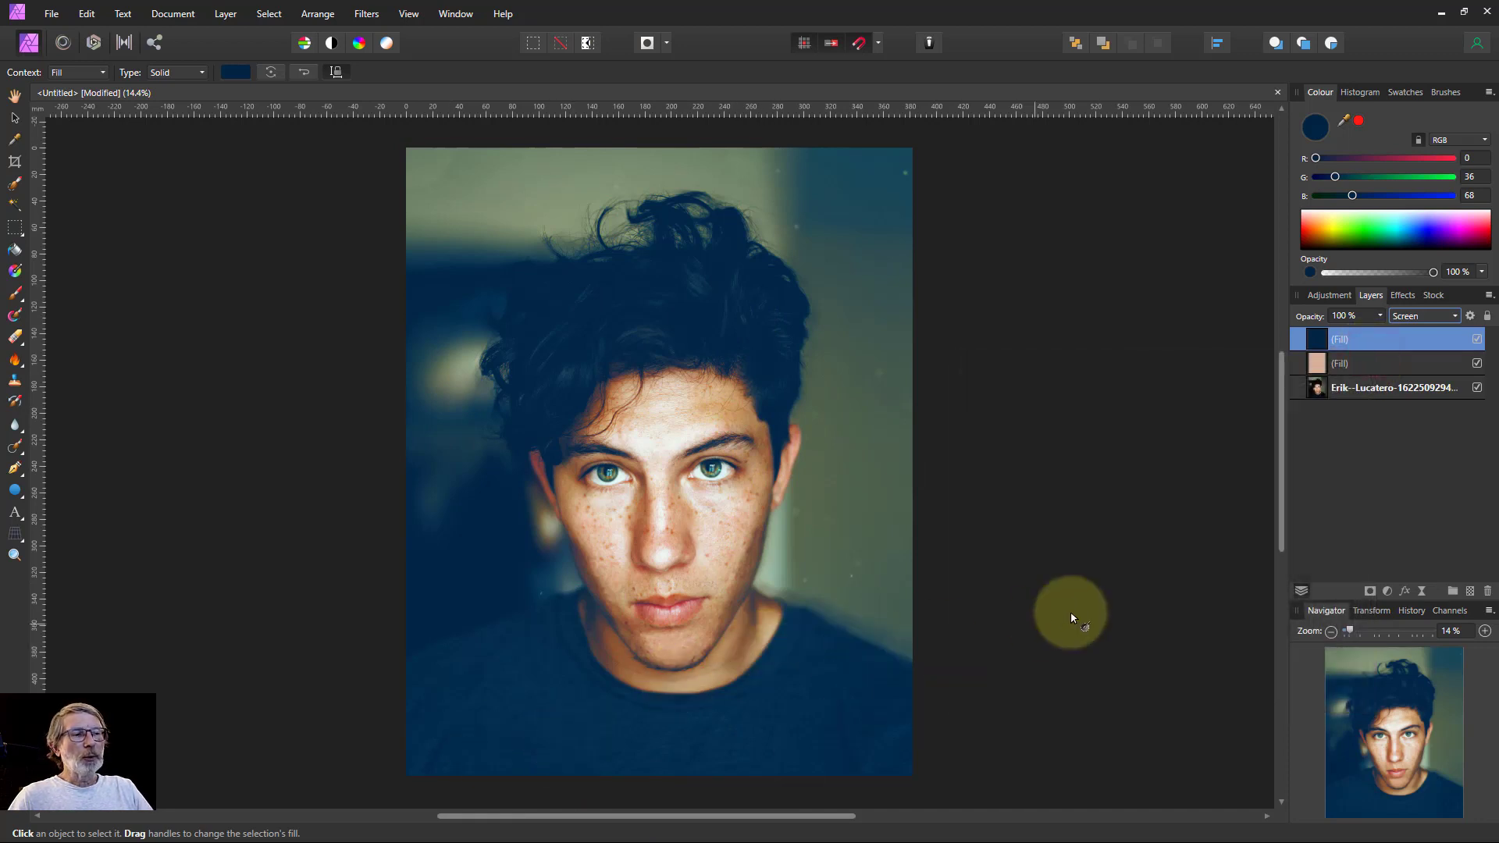
# Step: Add a lighter blue fill layer (R 0, G 83, B 166) on top, then hide it
pyautogui.click(224, 14)
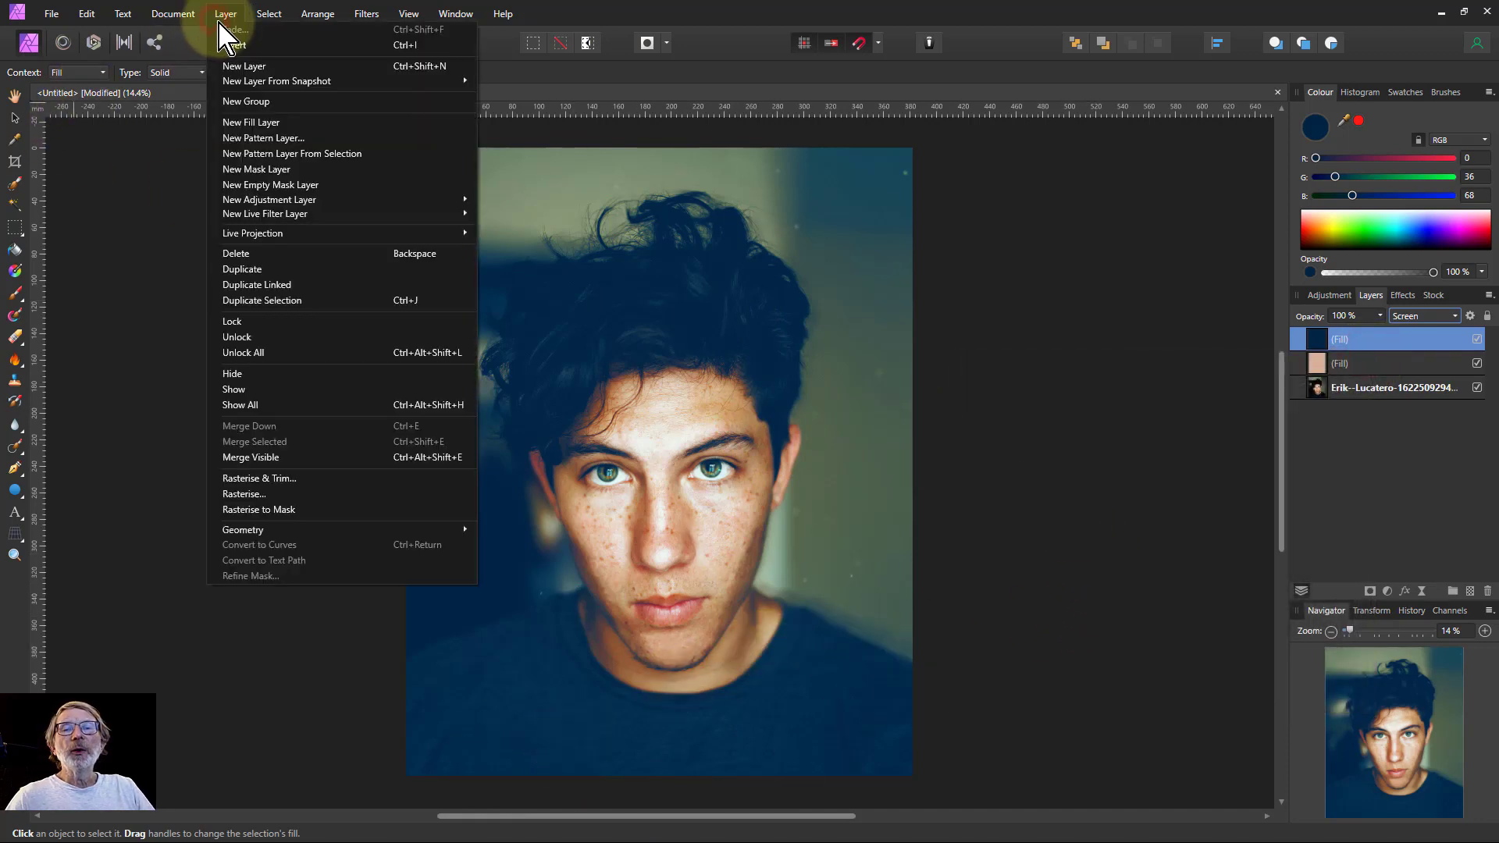
pyautogui.click(248, 123)
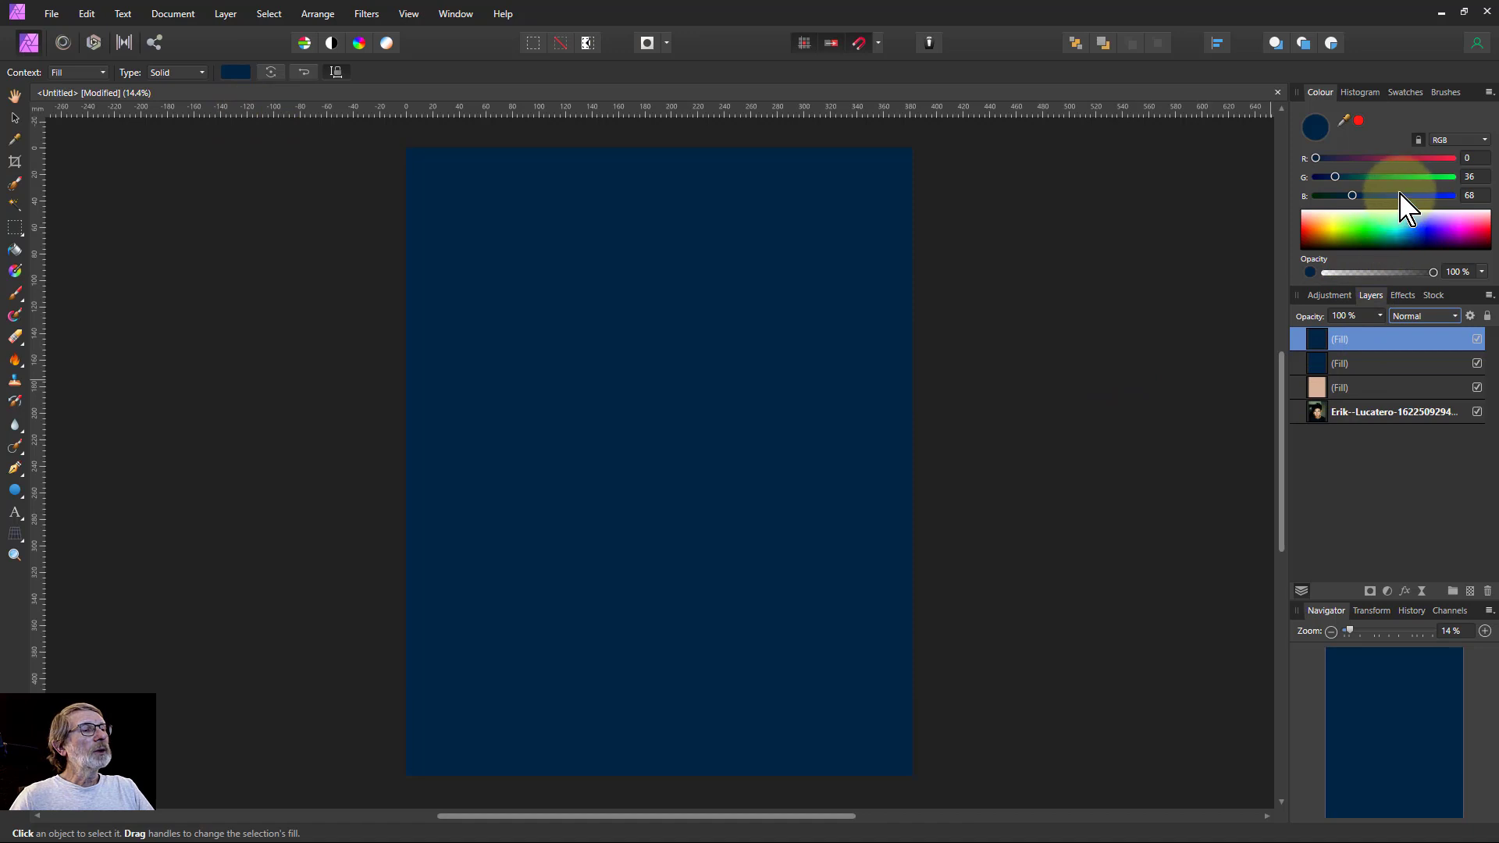
pyautogui.click(1359, 176)
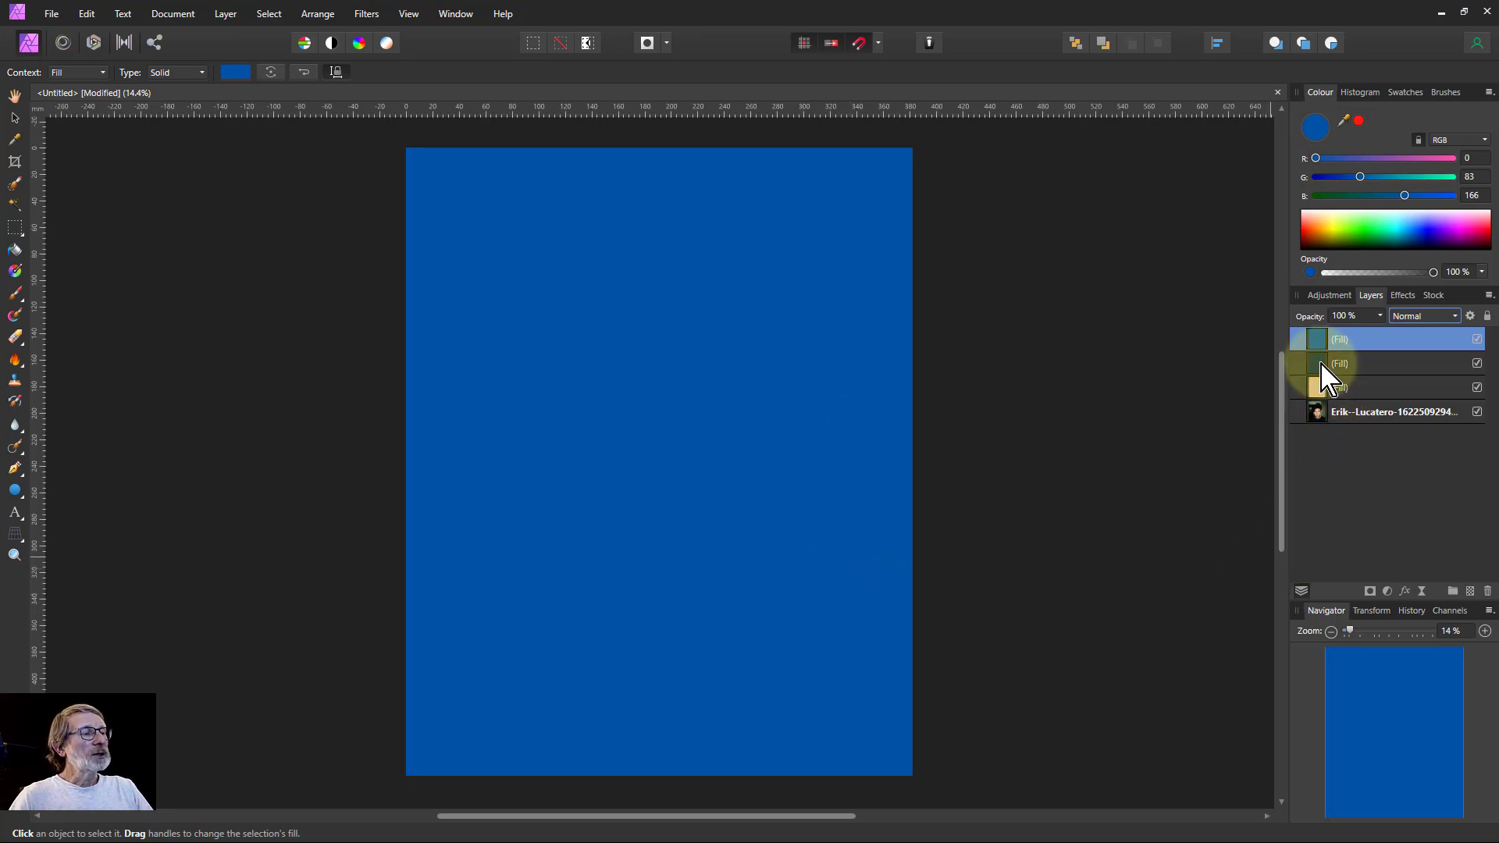
pyautogui.hotkey('ctrl', 'z')
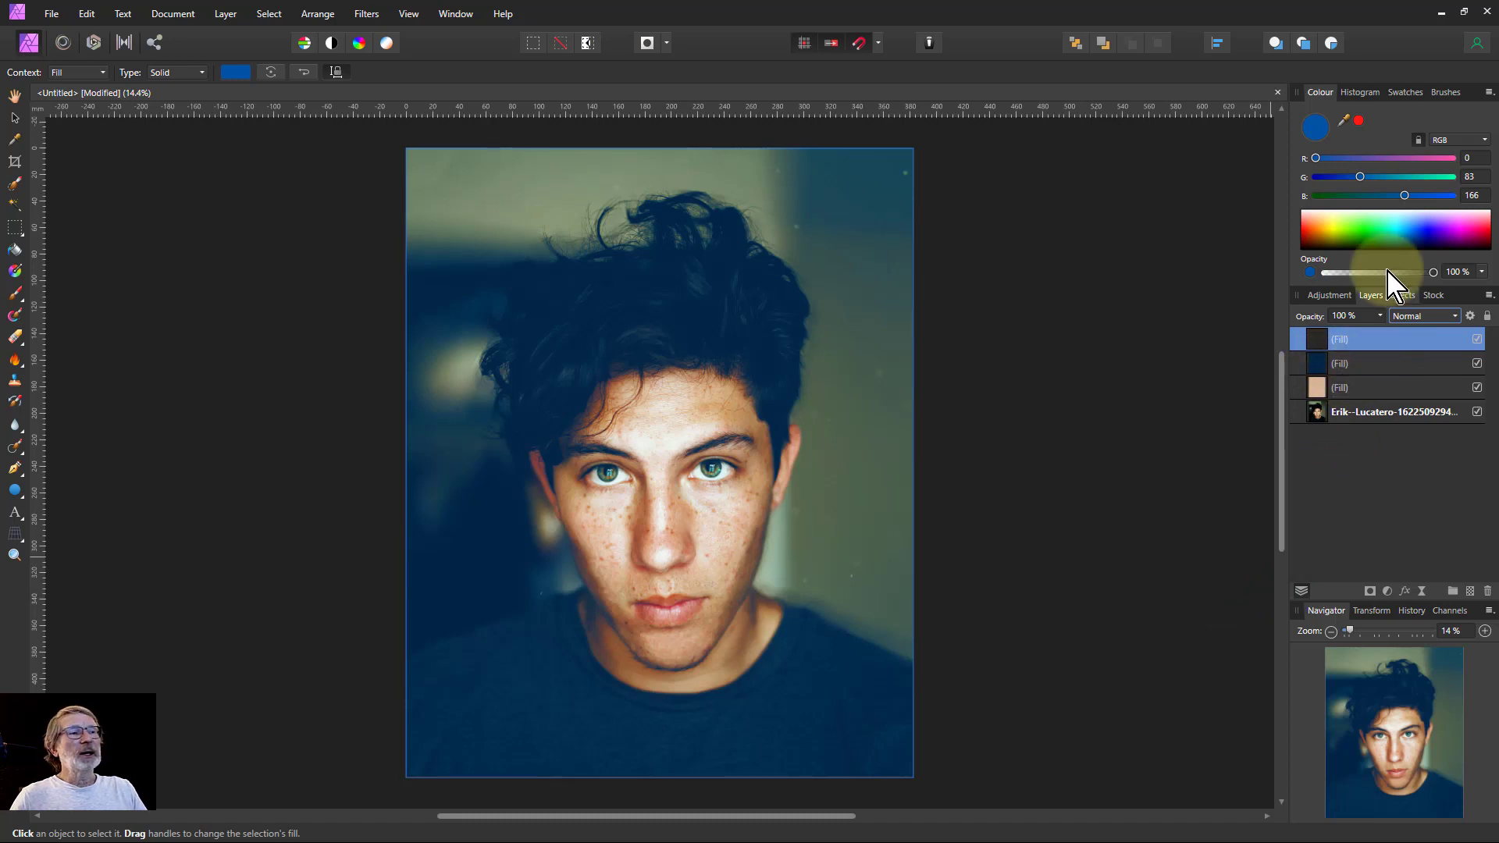
# Step: Pick the Paint Brush with white as the colour and shrink it to about iris size
pyautogui.click(17, 295)
pyautogui.click(87, 295)
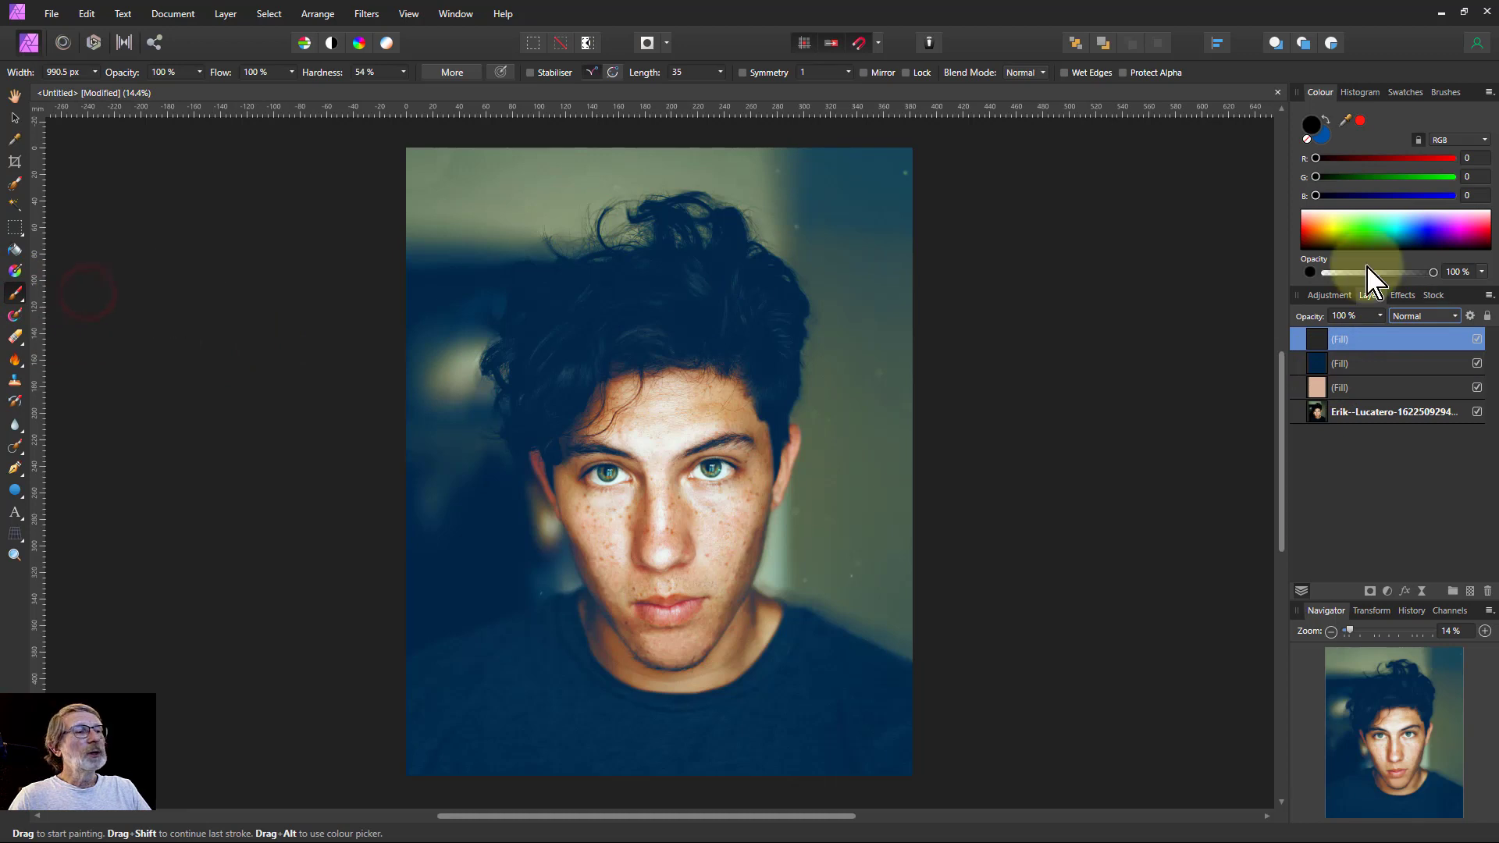
pyautogui.click(1337, 230)
pyautogui.click(1335, 212)
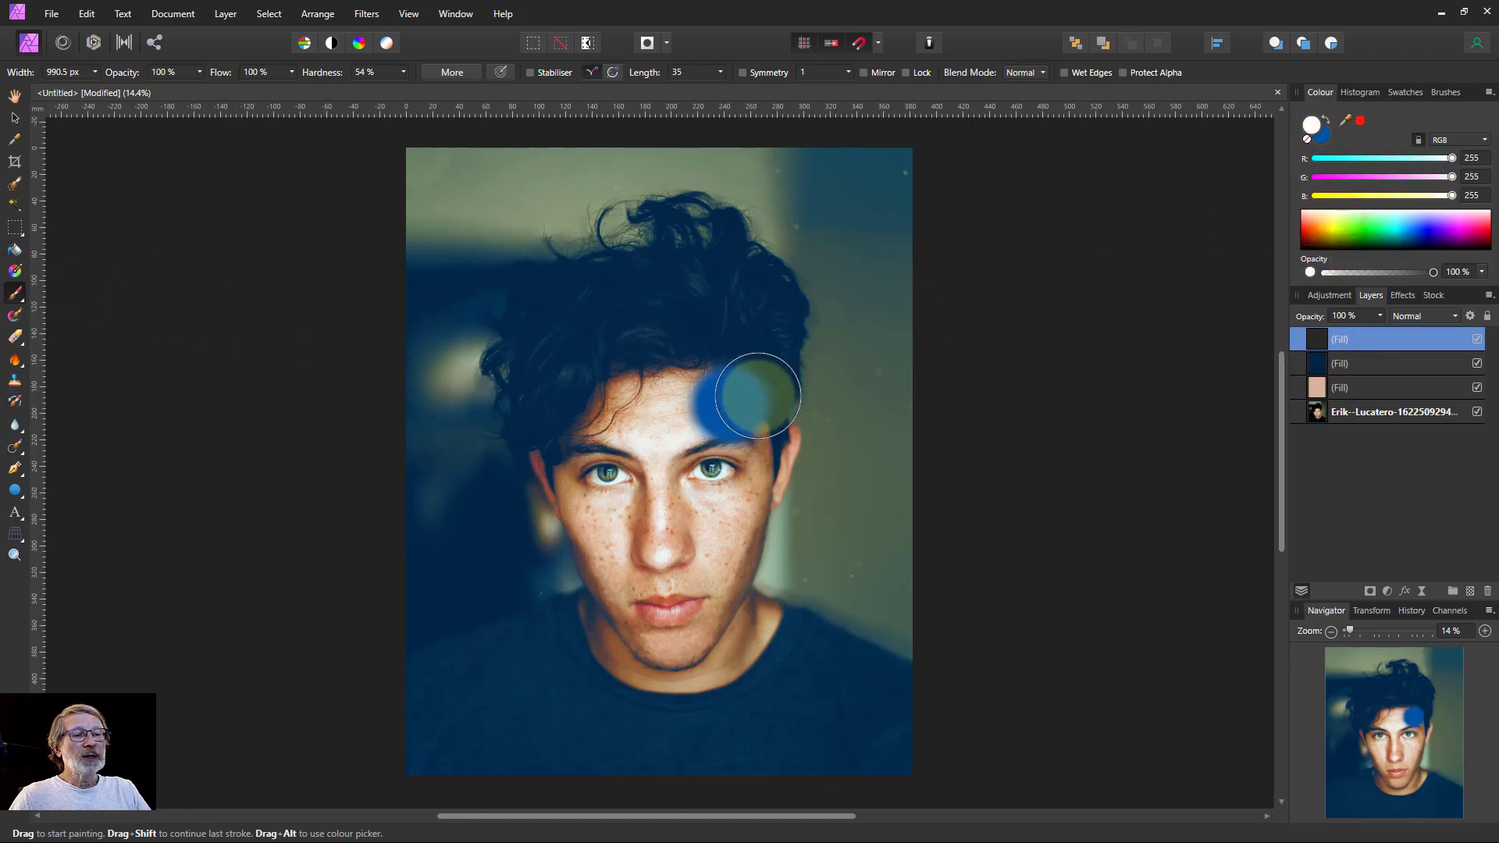
pyautogui.click(617, 467)
pyautogui.moveTo(621, 469); pyautogui.dragTo(608, 469)
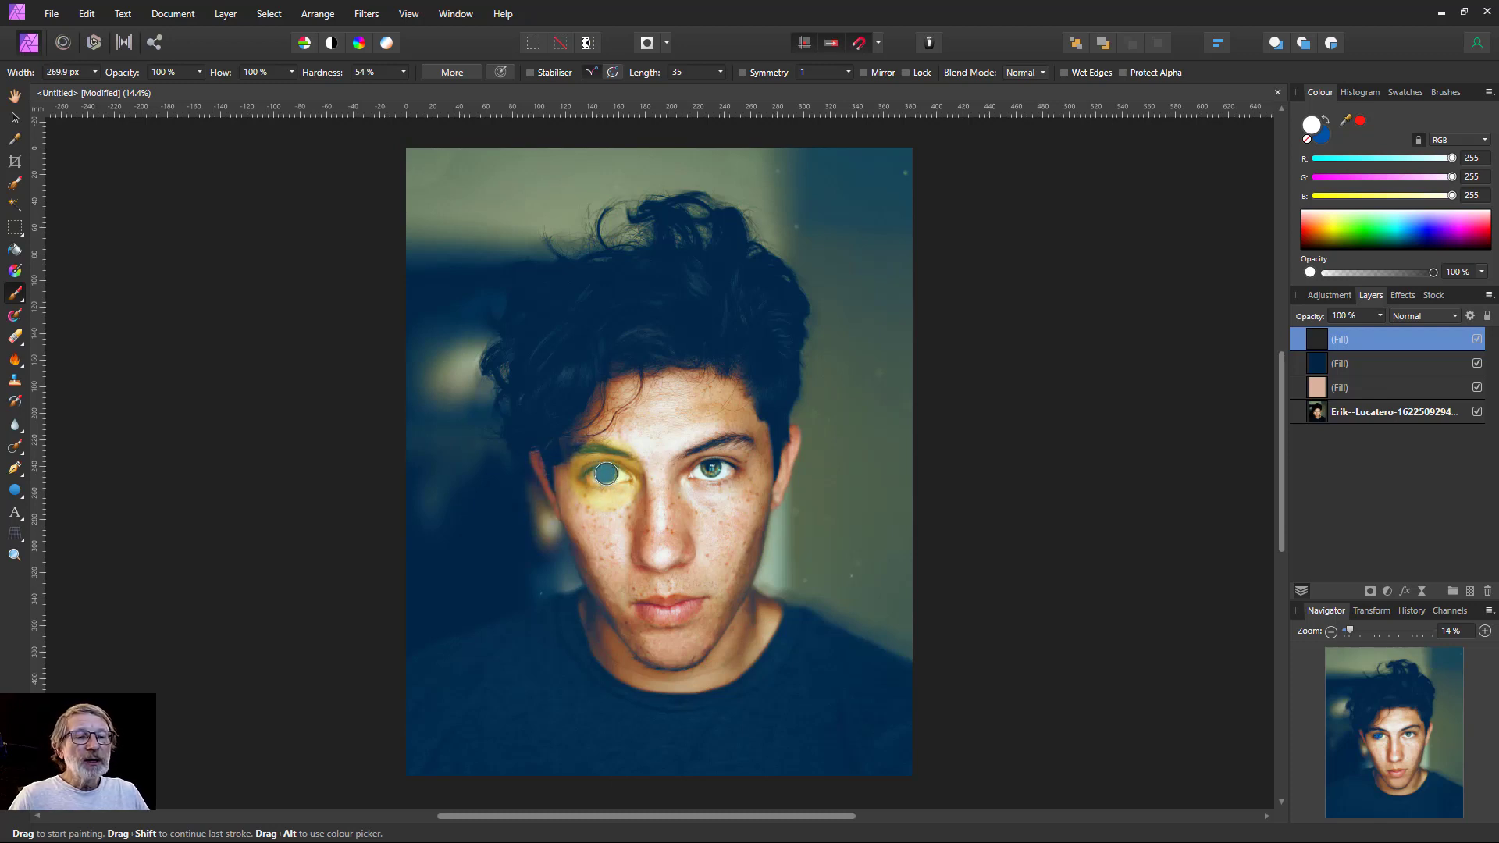
# Step: Paint the blue fill back in over the left and right irises
pyautogui.scroll(5, 610, 473)
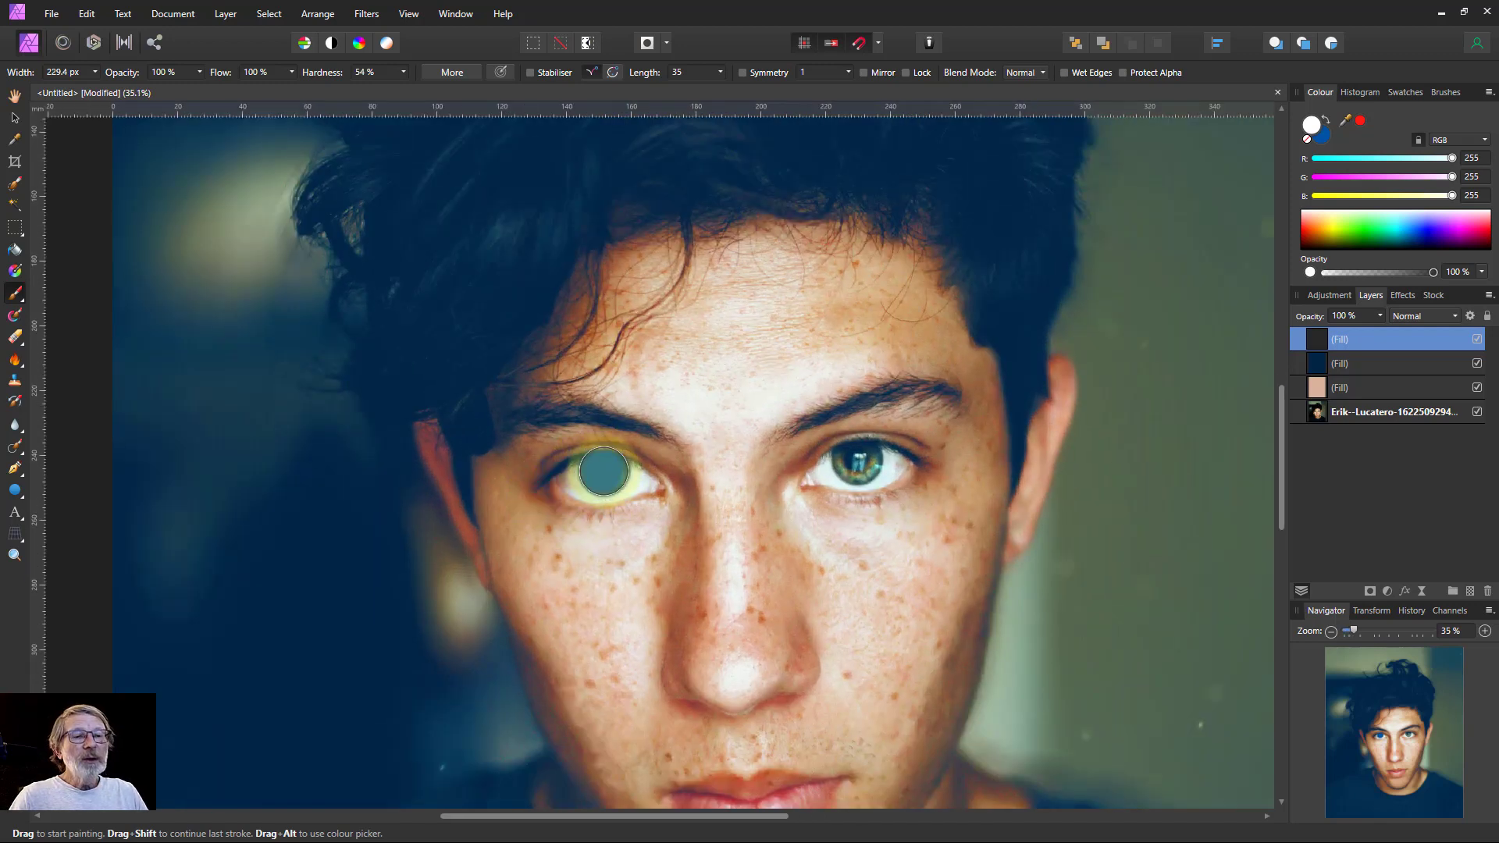
pyautogui.moveTo(605, 471)
pyautogui.mouseDown()
pyautogui.moveTo(555, 519)
pyautogui.moveTo(611, 469)
pyautogui.mouseUp()
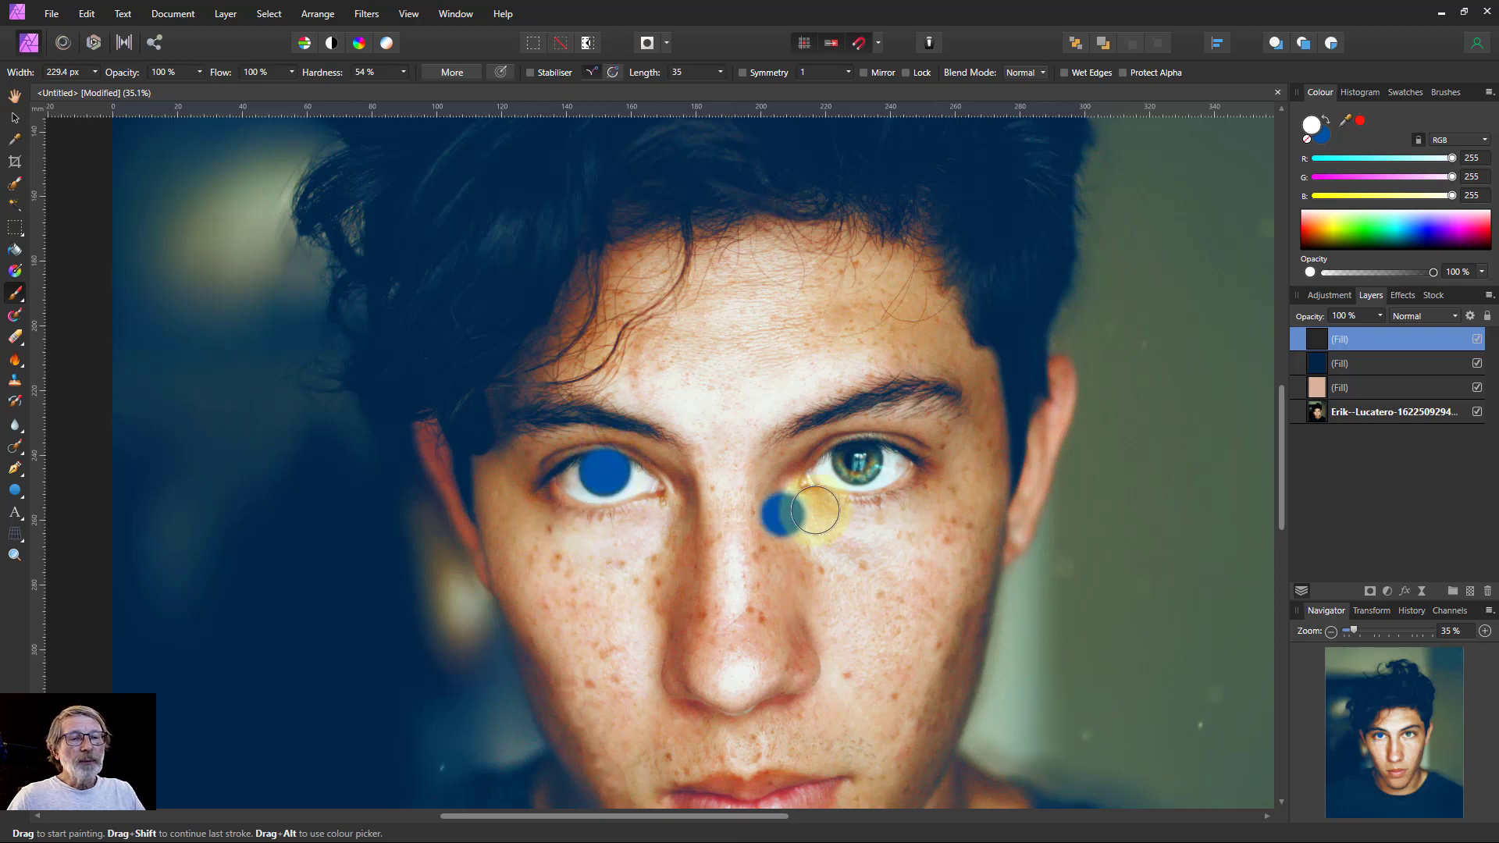
pyautogui.moveTo(865, 460); pyautogui.dragTo(855, 455)
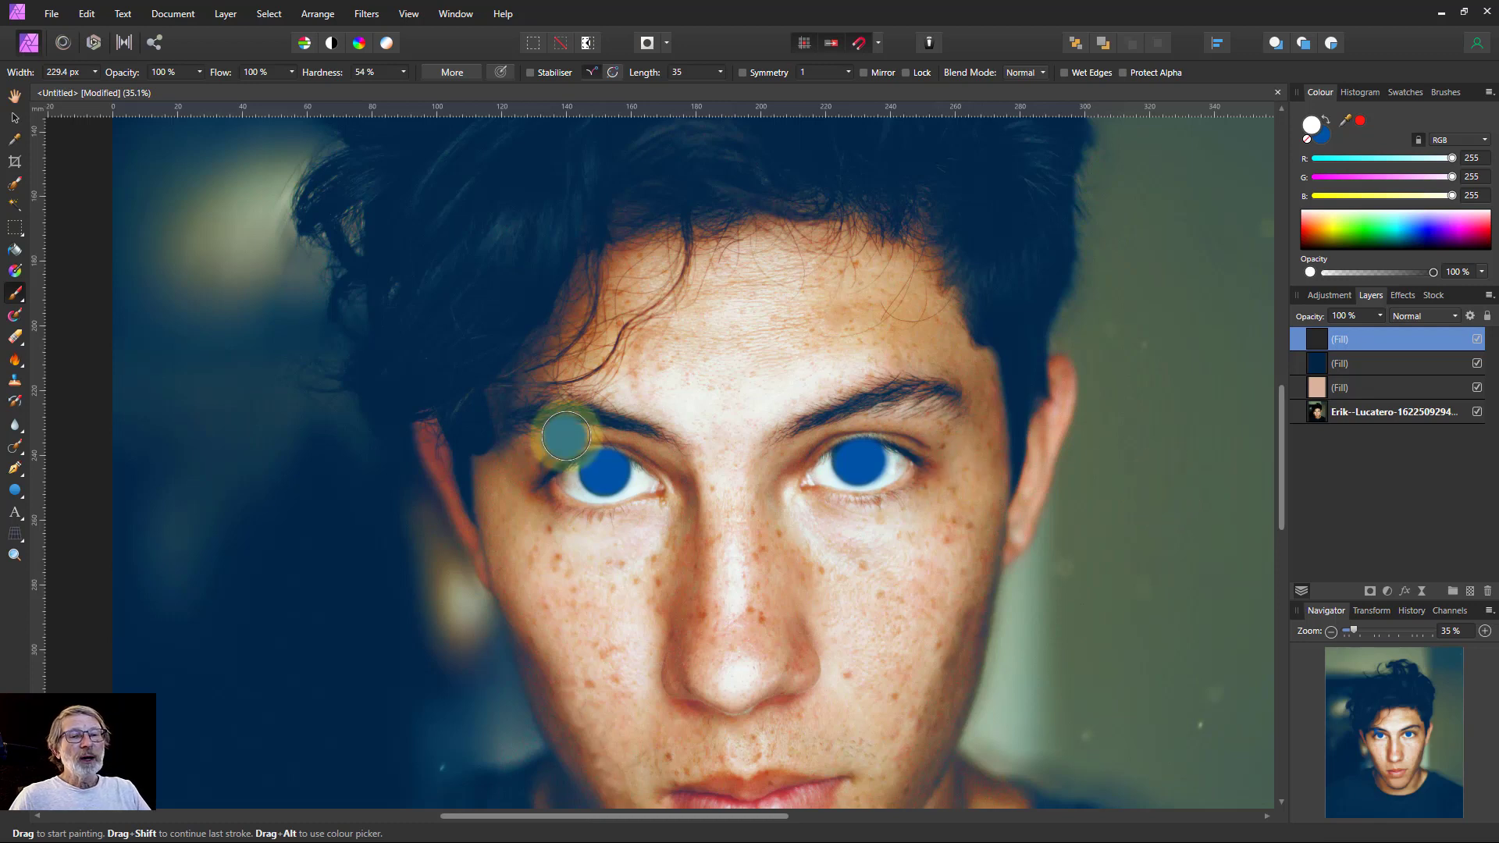
# Step: Undo the stray temple dab, then set the eye fill to Colour Dodge with reduced opacity
pyautogui.click(976, 407)
pyautogui.hotkey('ctrl', 'z')
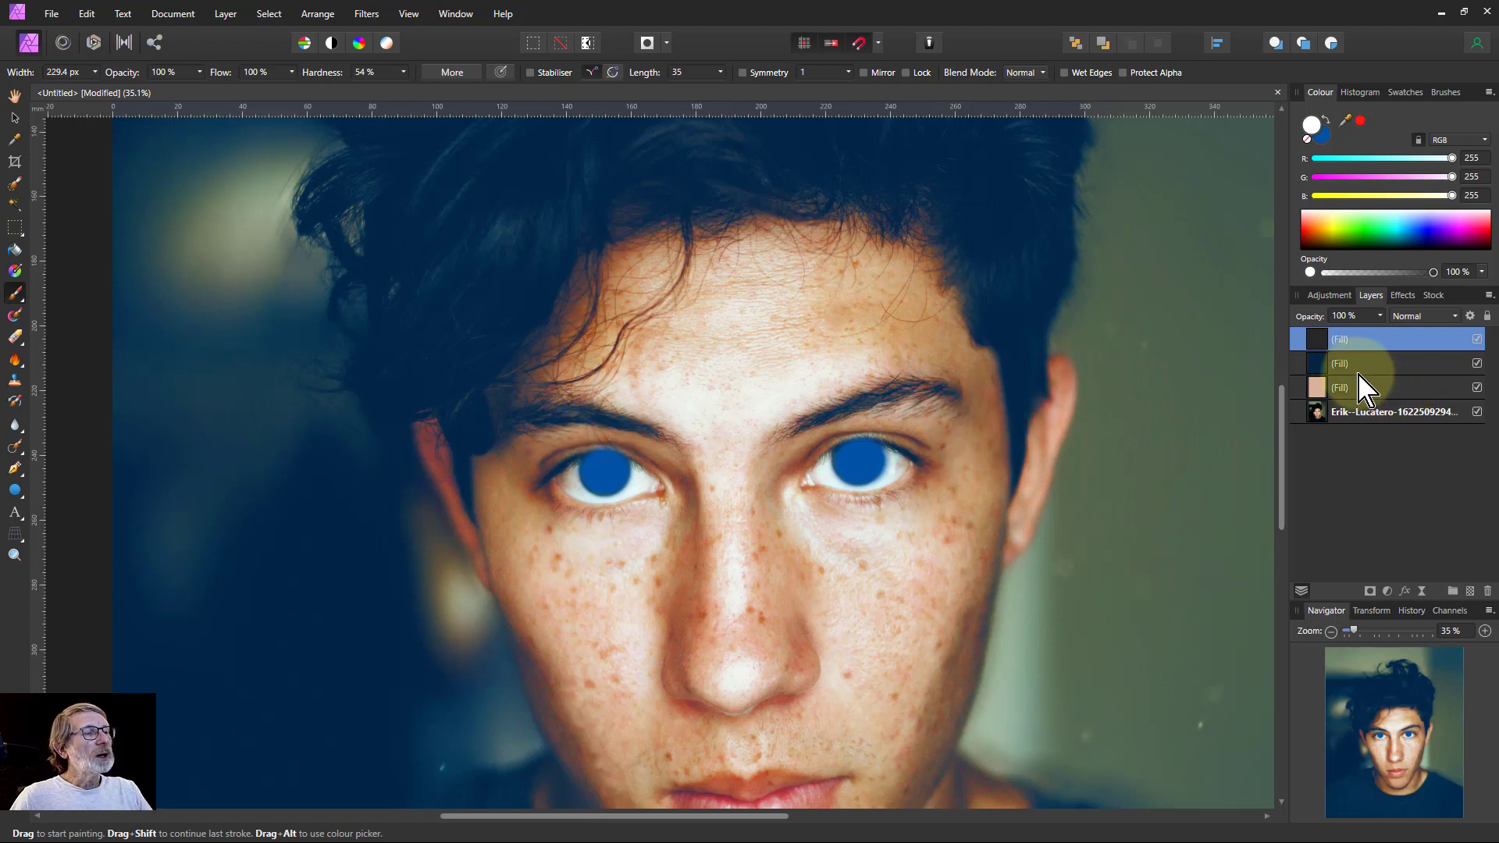
pyautogui.click(1424, 315)
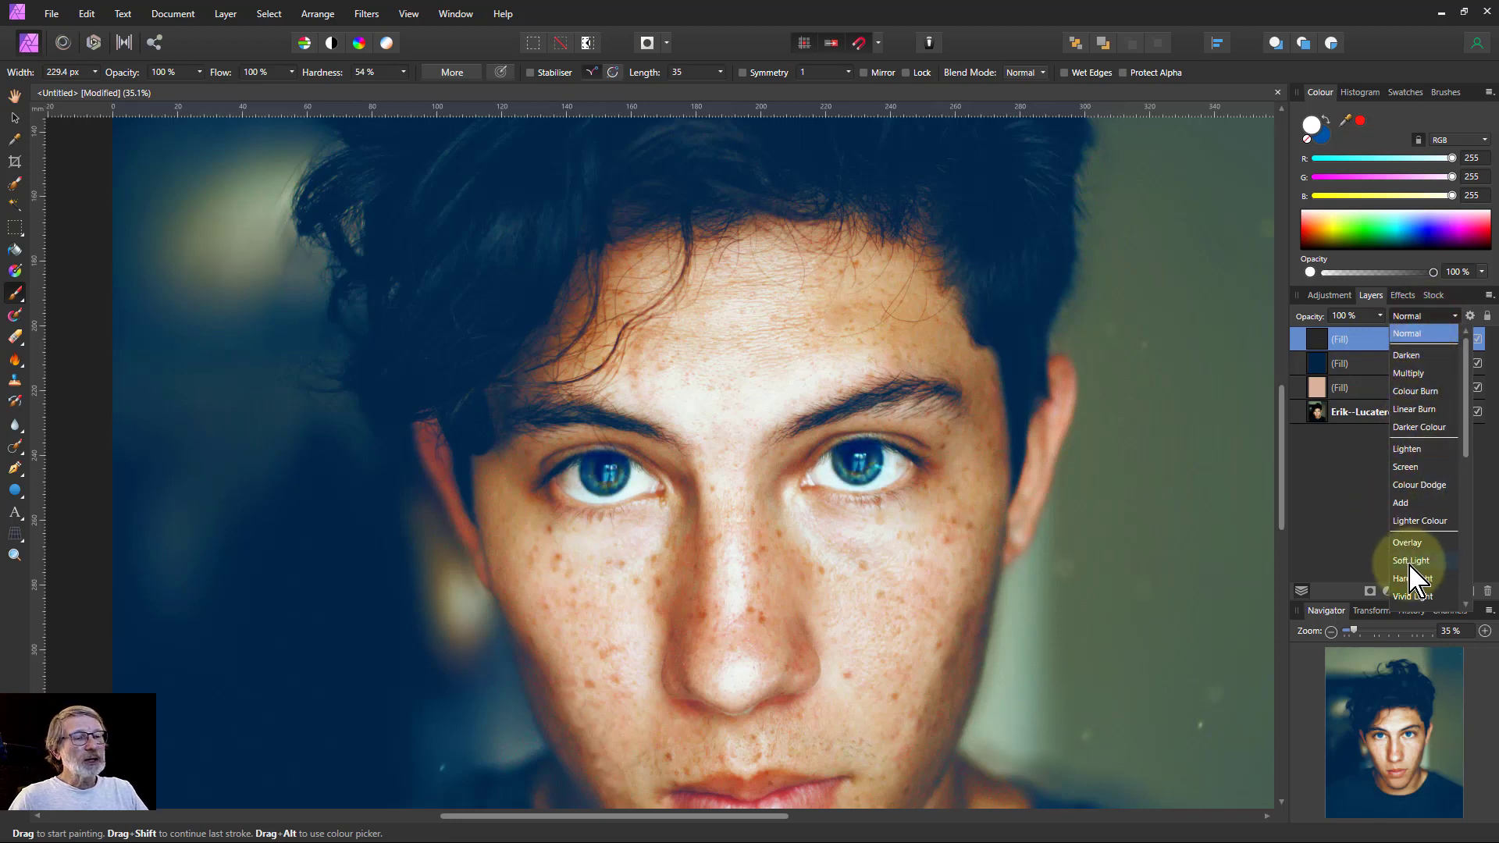
pyautogui.click(1412, 484)
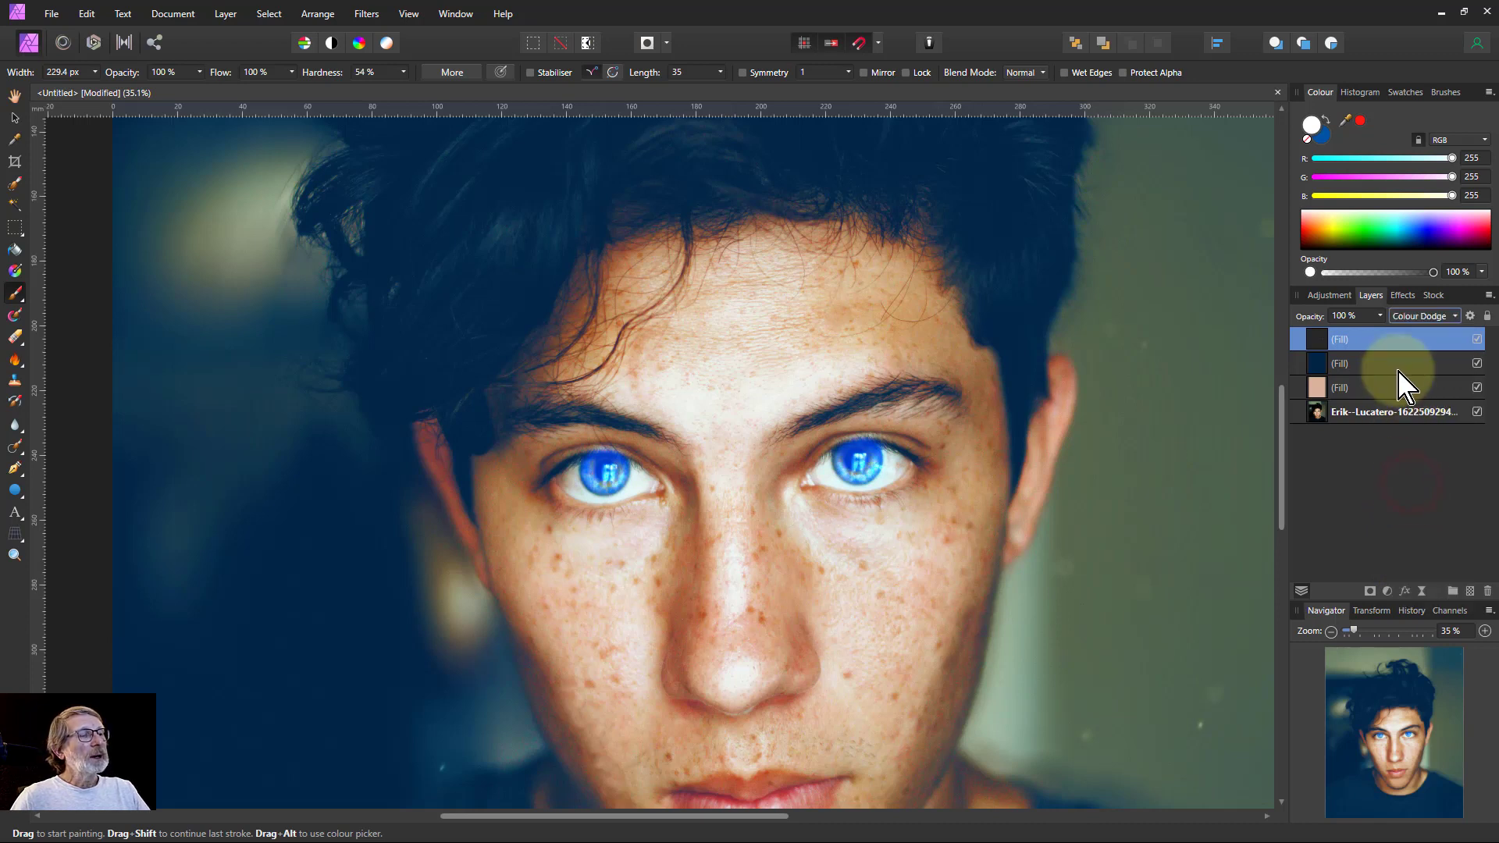
pyautogui.click(1379, 316)
pyautogui.moveTo(1383, 333)
pyautogui.mouseDown()
pyautogui.moveTo(1336, 334)
pyautogui.moveTo(1356, 335)
pyautogui.mouseUp()
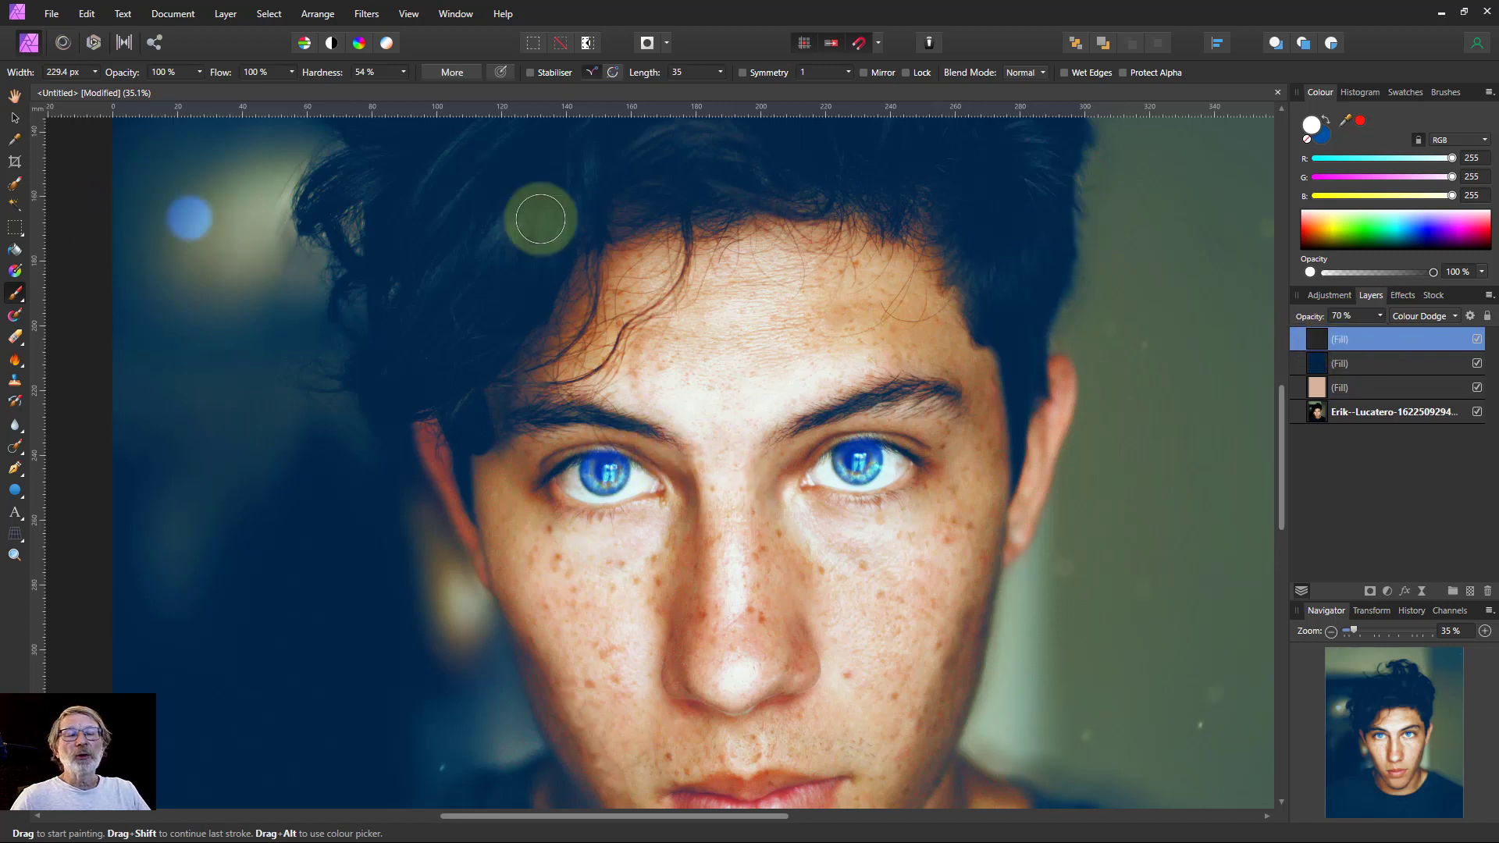
# Step: Set the paint colour to black and fit the whole photo in the window
pyautogui.moveTo(1322, 220); pyautogui.dragTo(1319, 269)
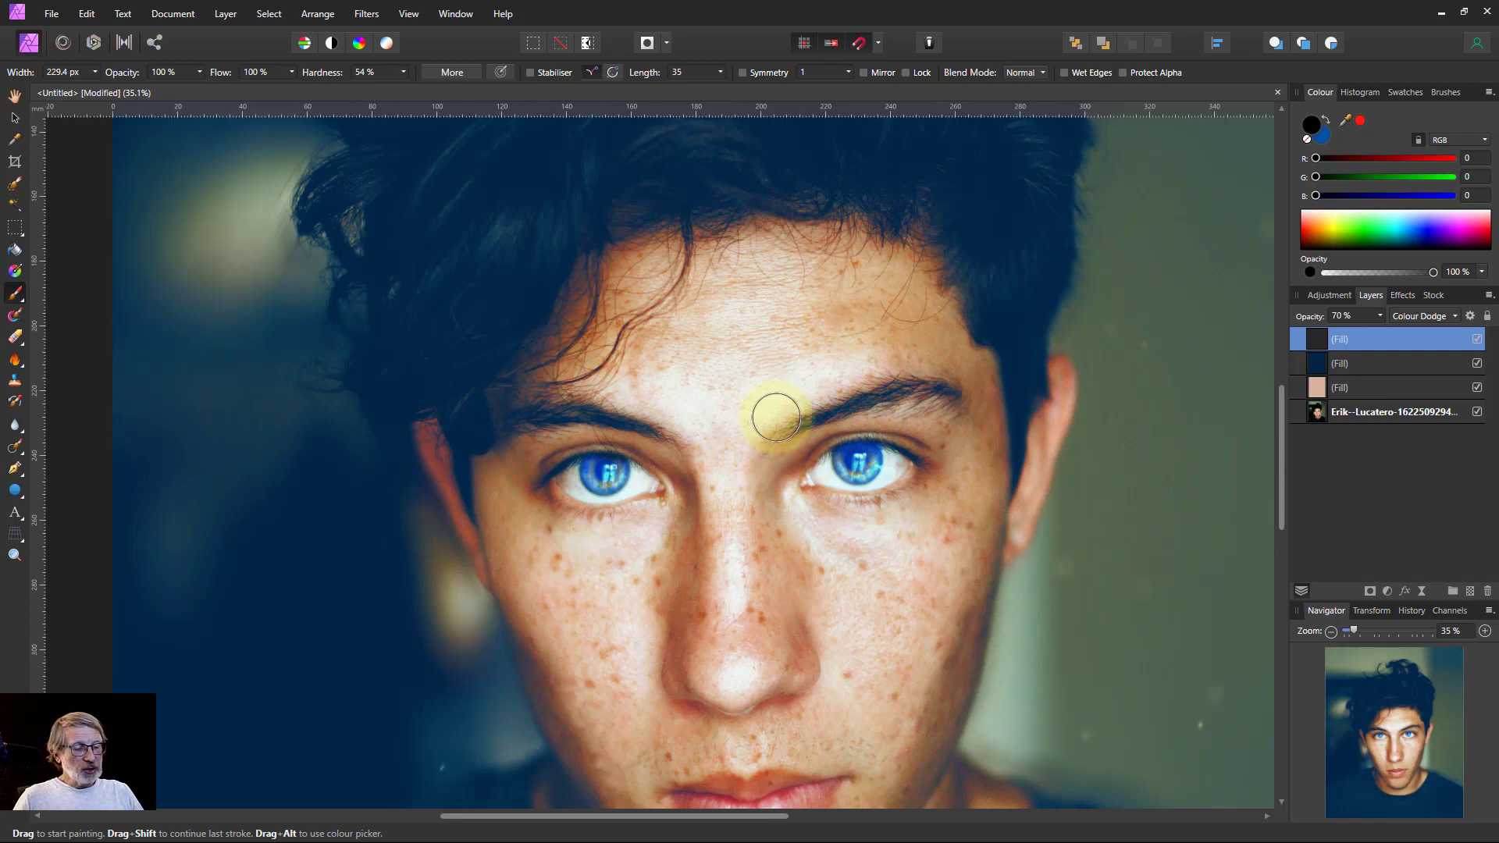
pyautogui.hotkey('ctrl', '0')
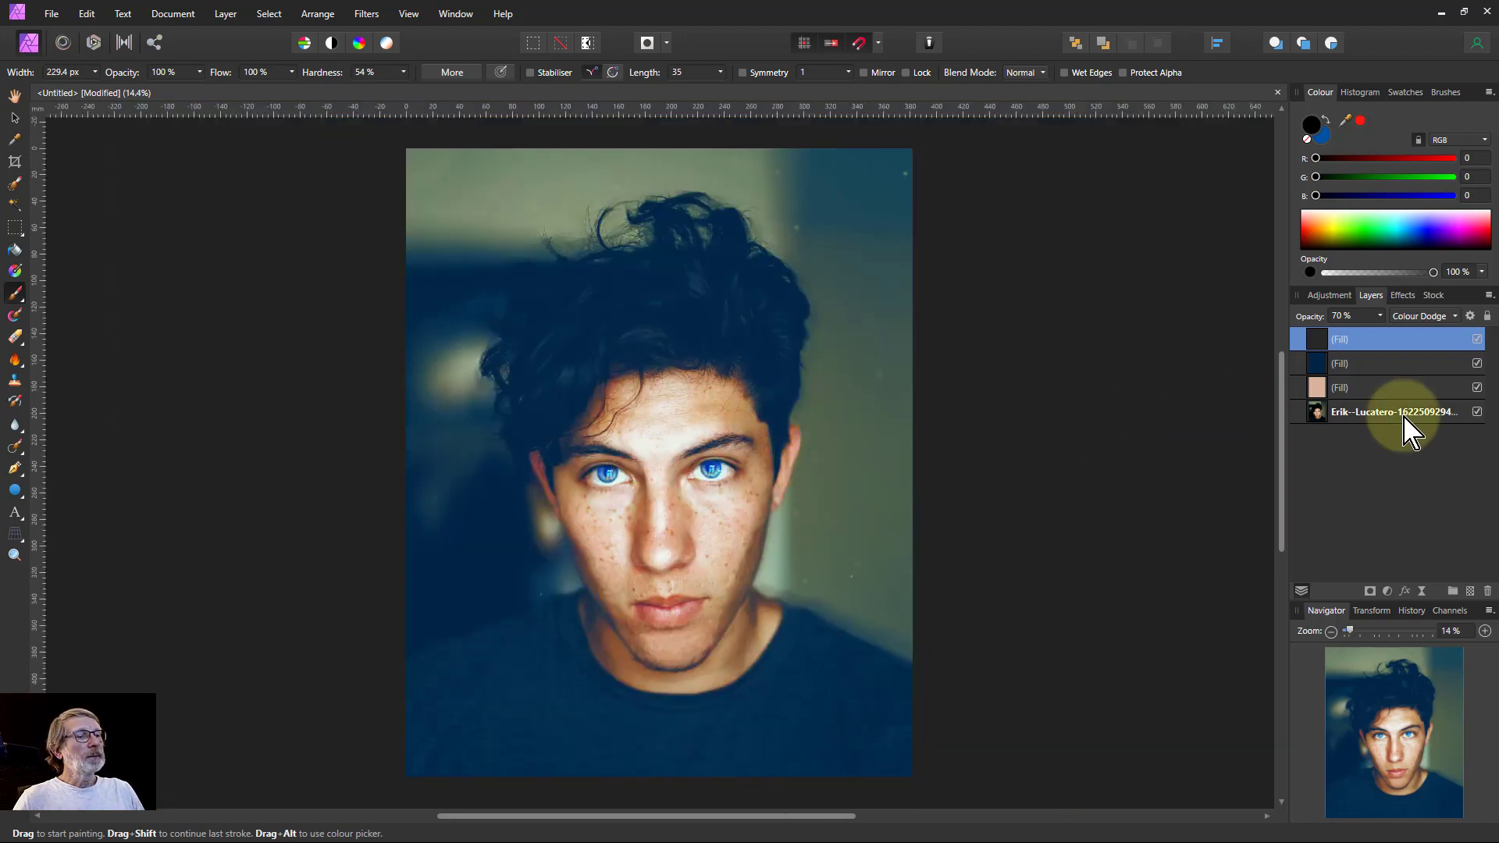
pyautogui.keyDown('shift'); pyautogui.click(1401, 386); pyautogui.keyUp('shift')
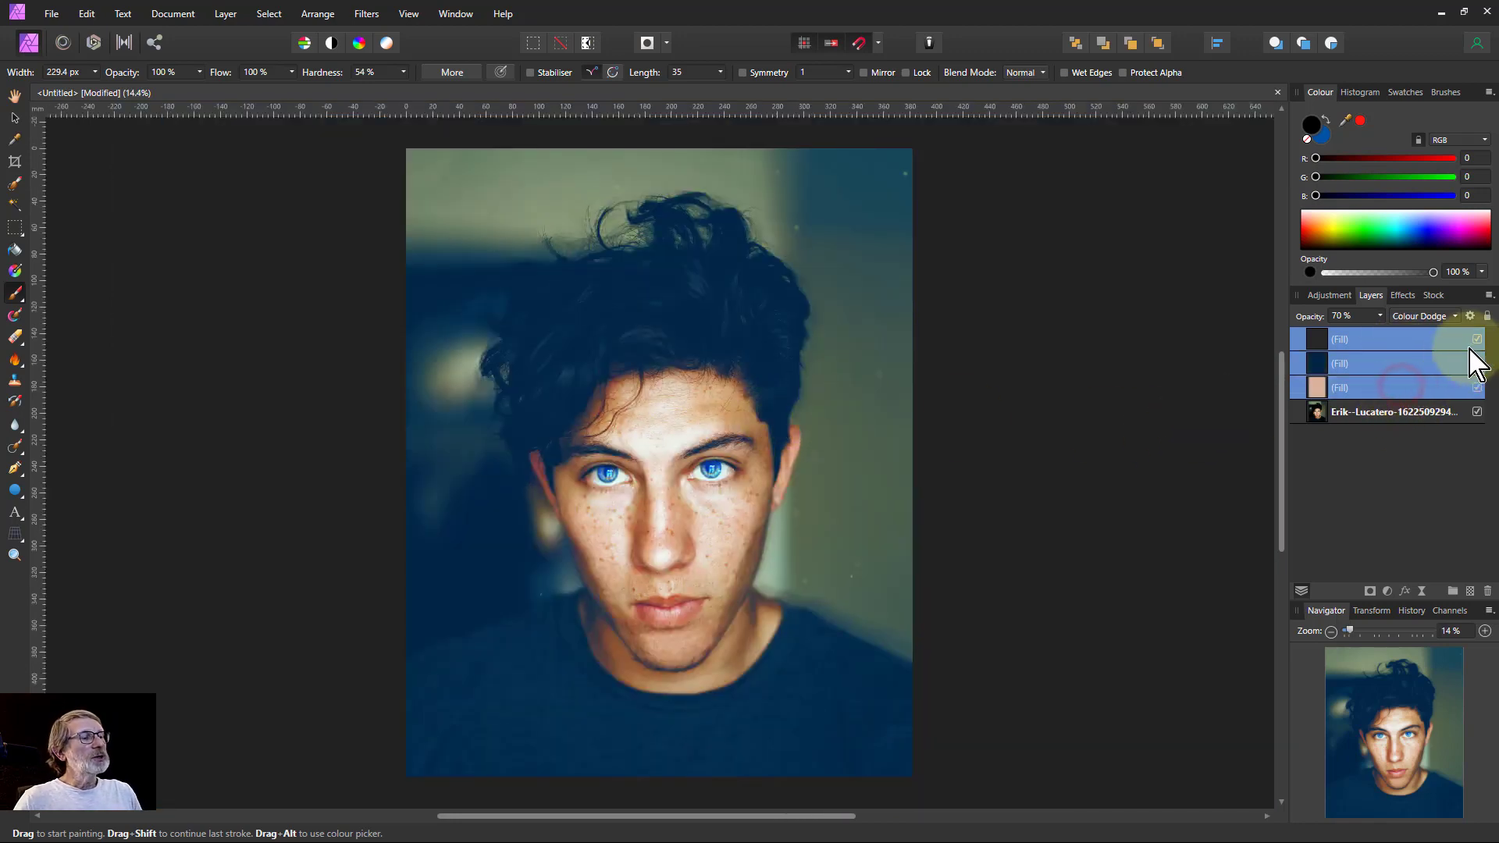
pyautogui.click(1477, 340)
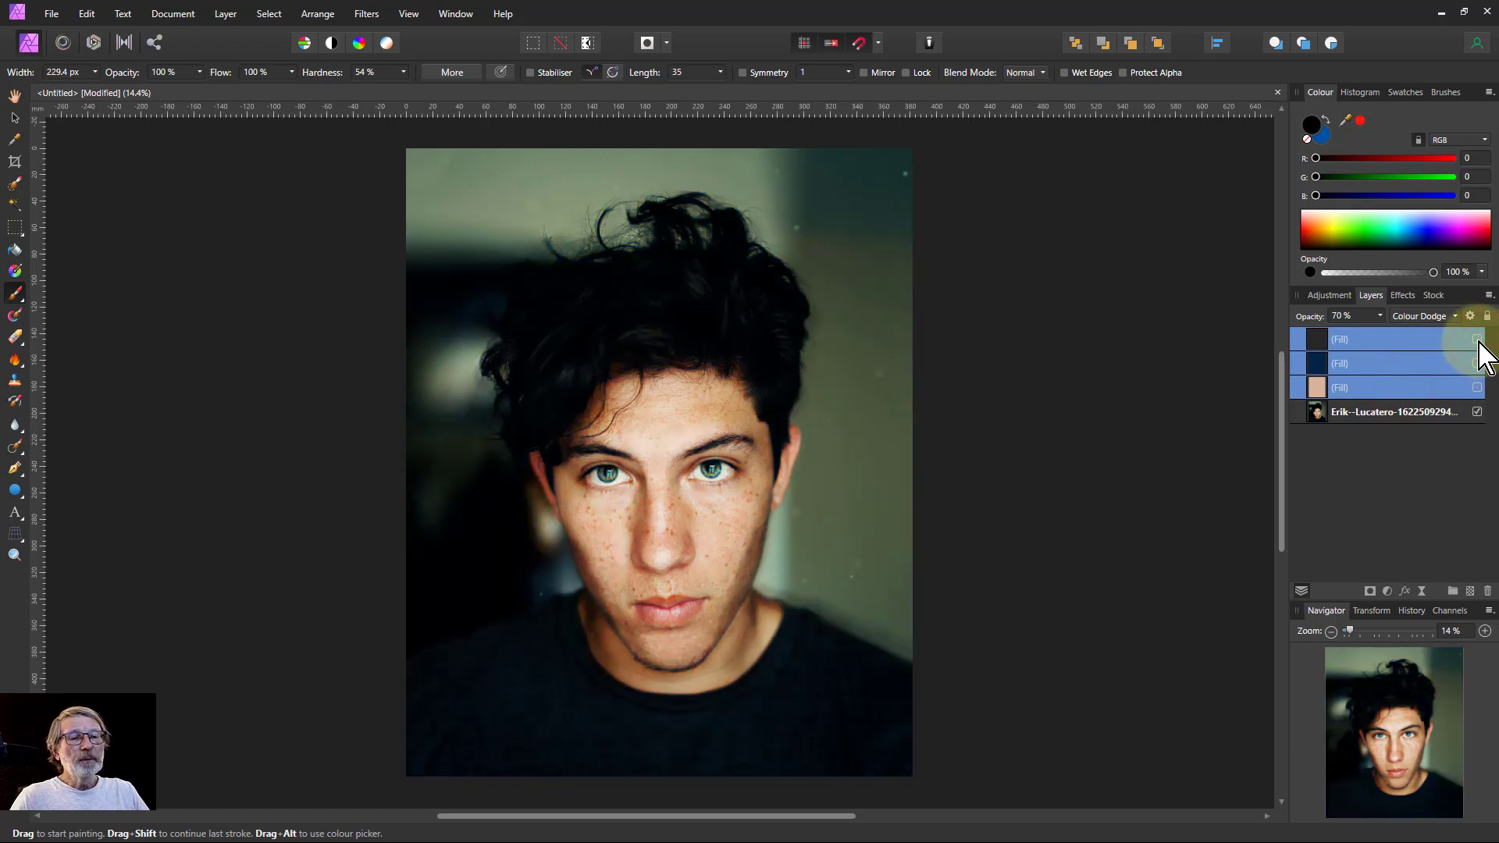
pyautogui.click(1477, 341)
pyautogui.click(1477, 341)
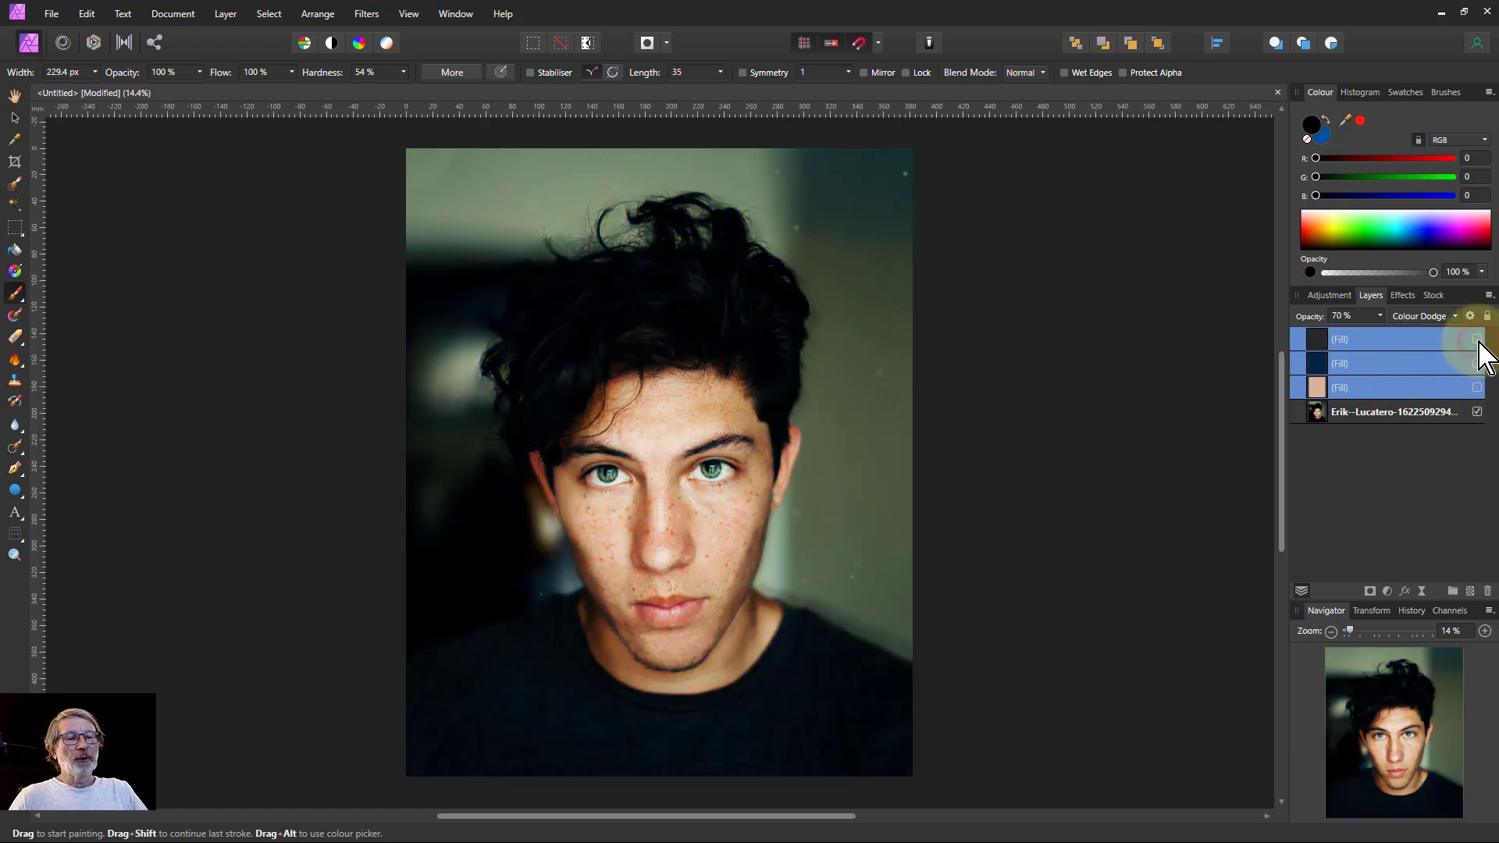
pyautogui.click(1476, 340)
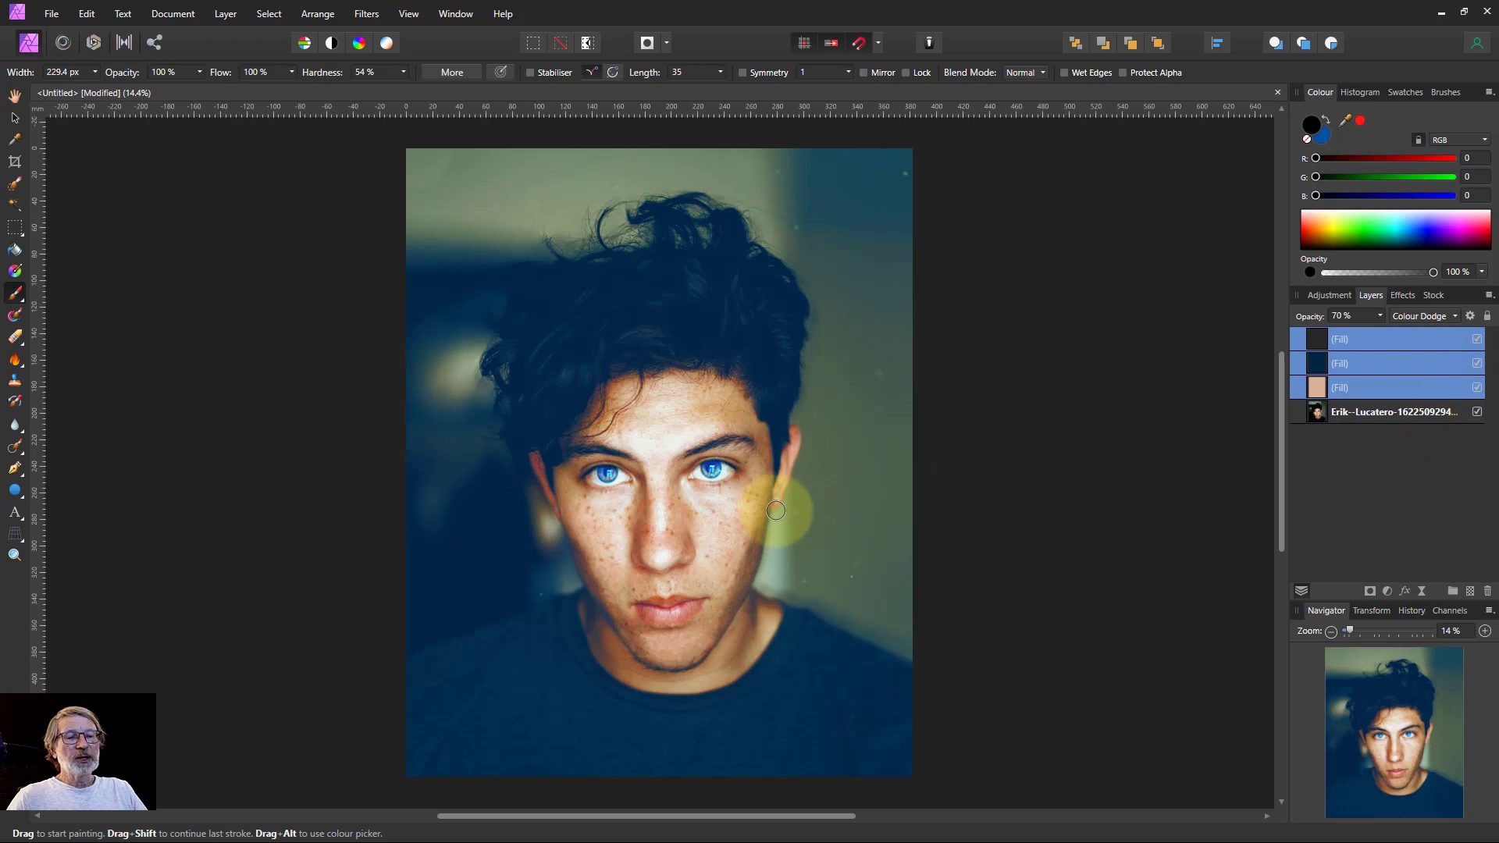